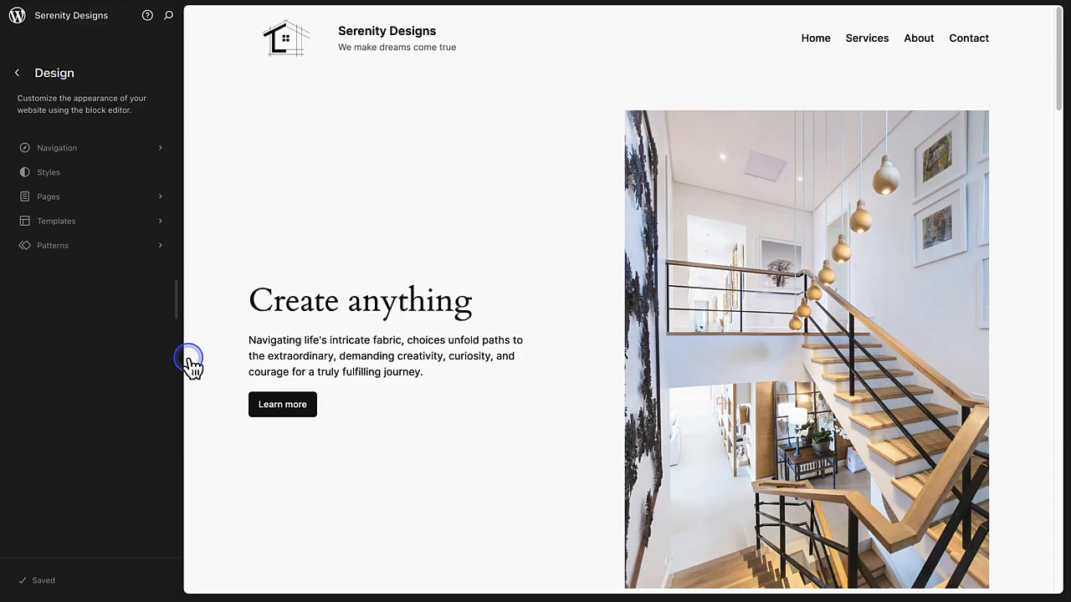
Step: Try the Ember, Fossil and Mint style variations on the site and review the homepage sections in Mint
{"action": "left_click", "coordinate": [60, 178]}
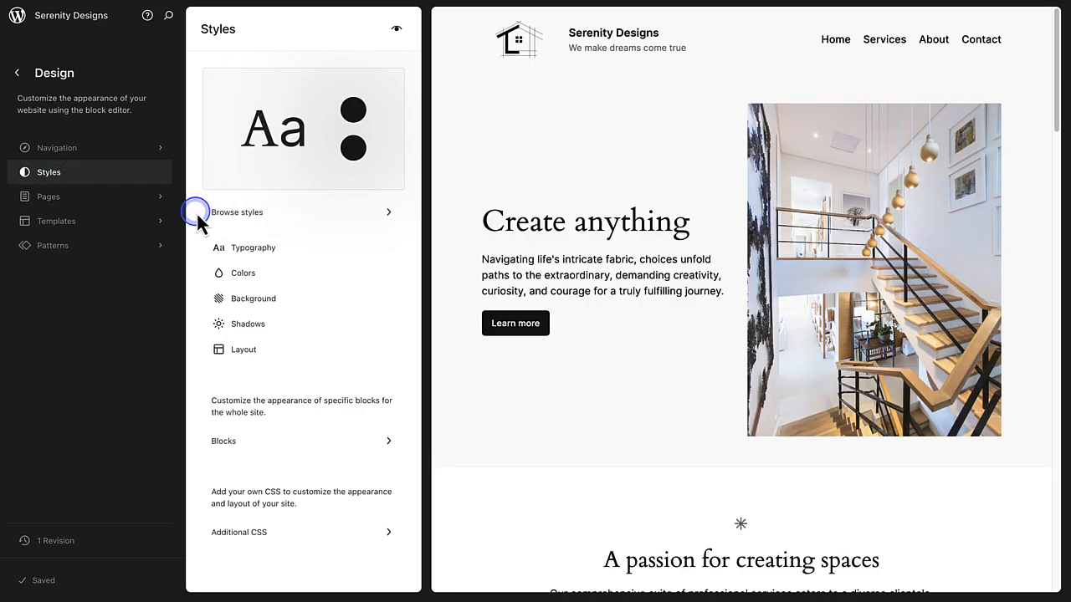
{"action": "left_click", "coordinate": [249, 214]}
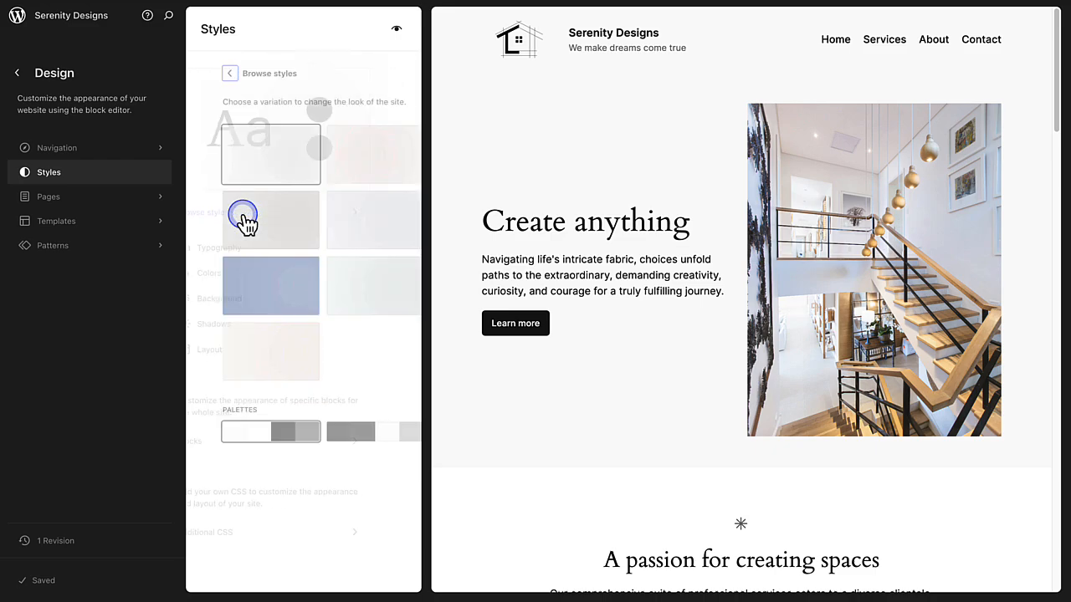
{"action": "left_click", "coordinate": [352, 169]}
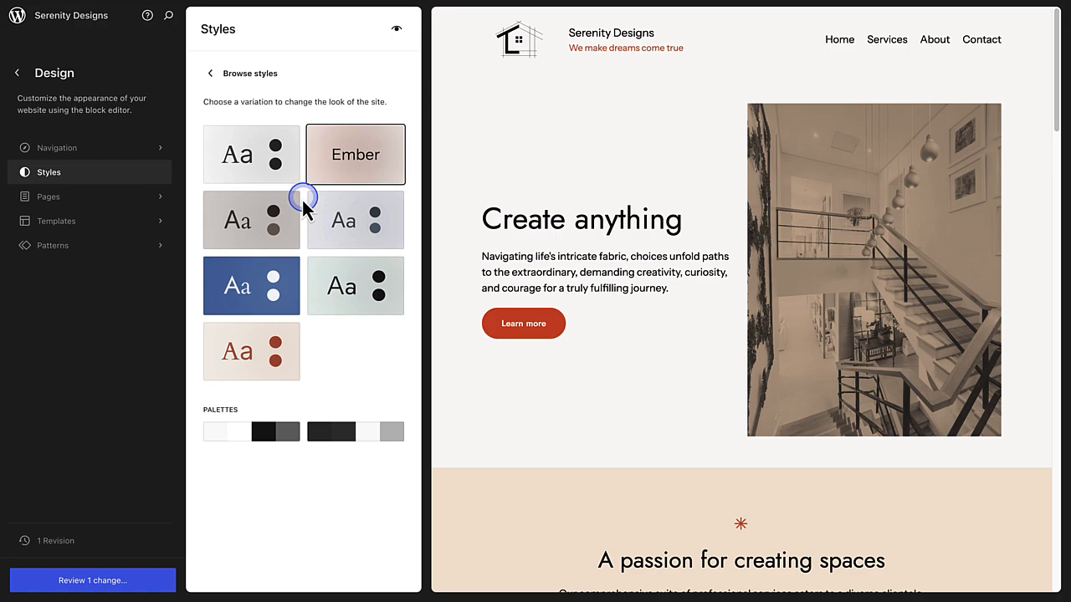
{"action": "left_click", "coordinate": [265, 226]}
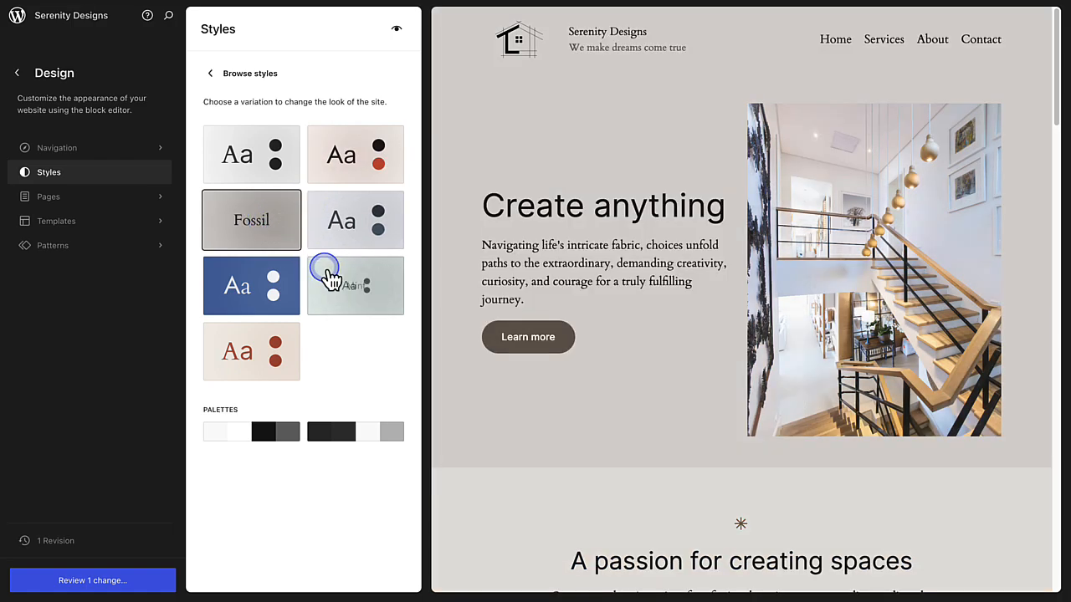
{"action": "left_click", "coordinate": [355, 293]}
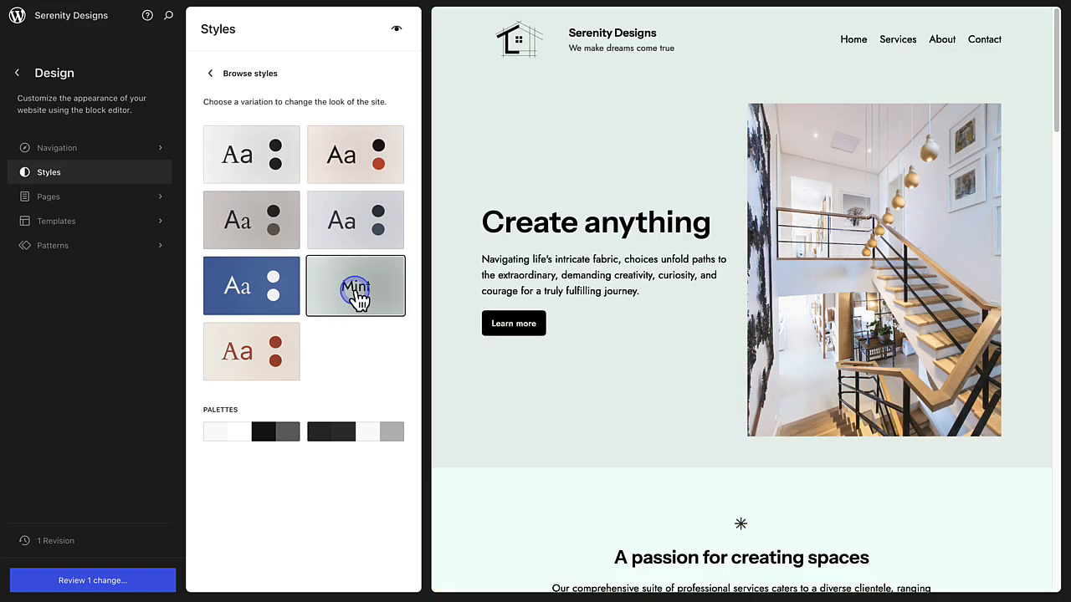
{"action": "scroll", "coordinate": [615, 379], "scroll_direction": "down", "scroll_amount": 1}
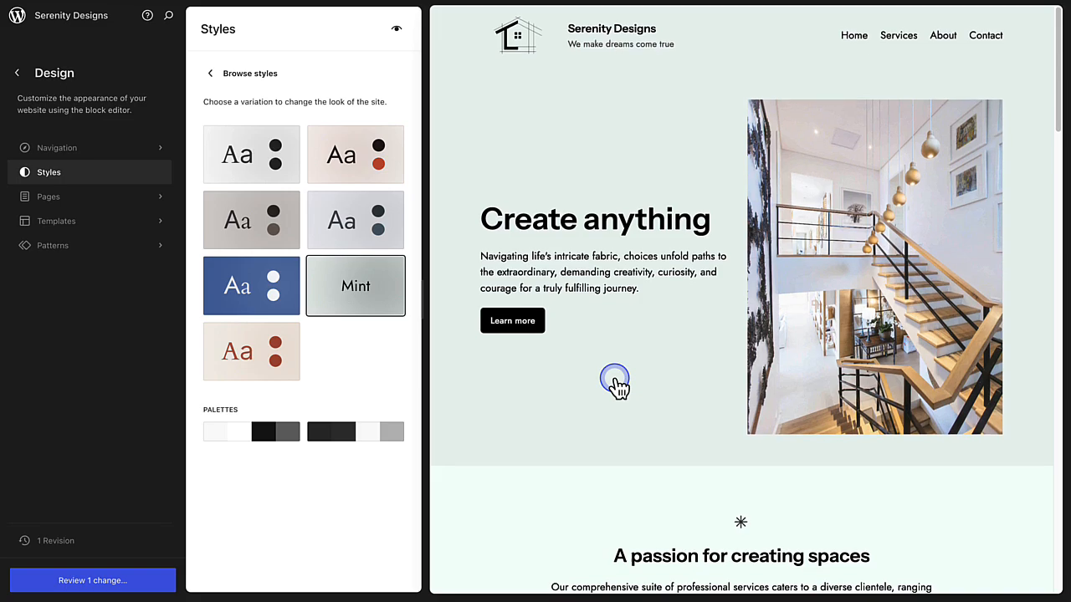
{"action": "scroll", "coordinate": [615, 381], "scroll_direction": "down", "scroll_amount": 5}
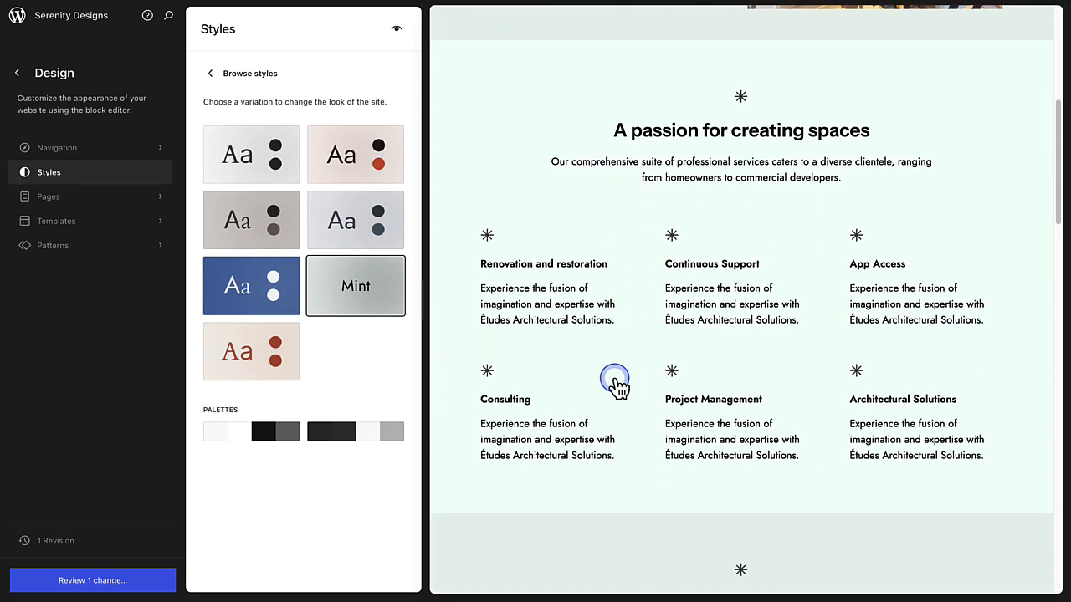
{"action": "scroll", "coordinate": [615, 381], "scroll_direction": "down", "scroll_amount": 6}
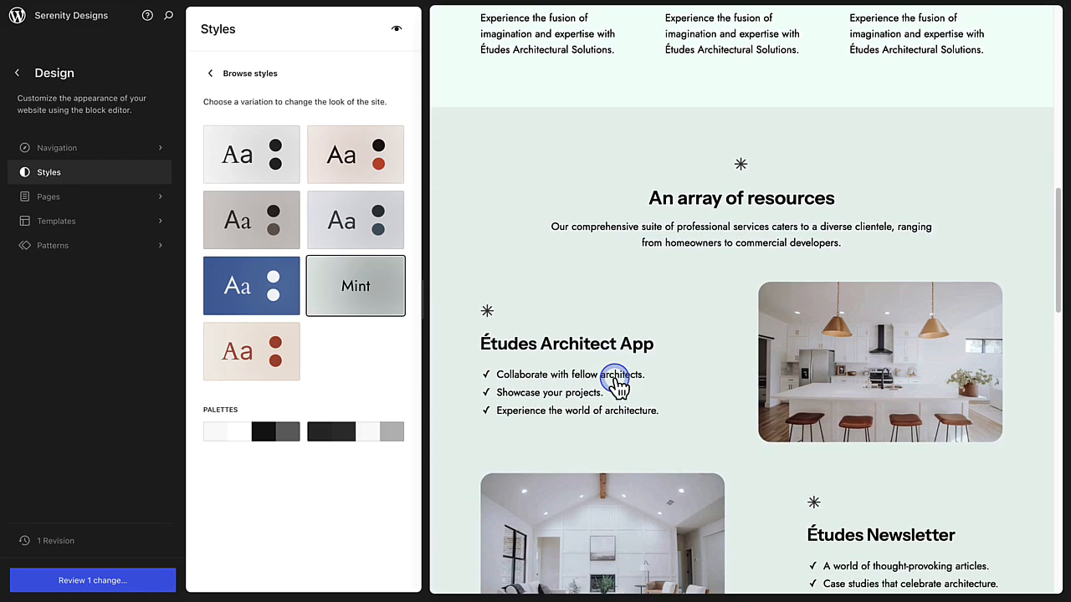
{"action": "scroll", "coordinate": [617, 383], "scroll_direction": "down", "scroll_amount": 6}
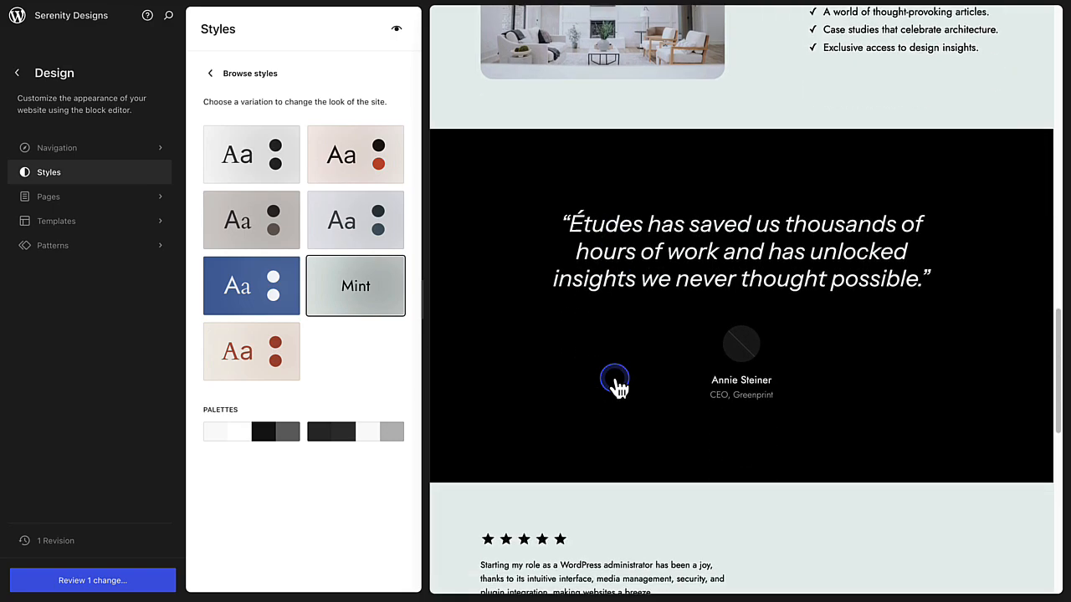
{"action": "scroll", "coordinate": [615, 383], "scroll_direction": "down", "scroll_amount": 4}
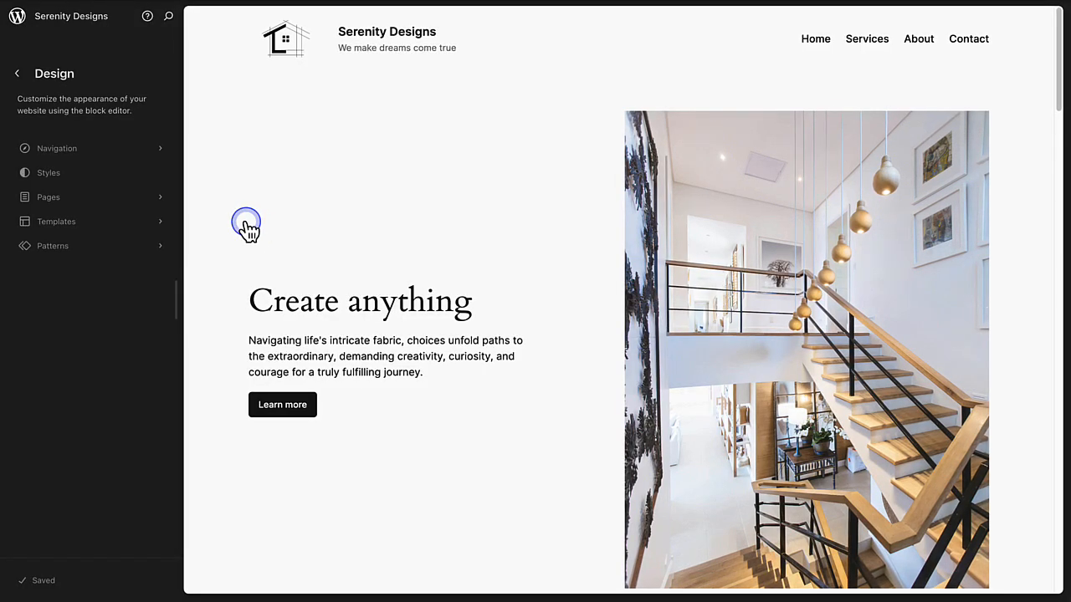
Step: Set the site-wide font of the Text element to Albert Sans in the typography styles
{"action": "left_click", "coordinate": [72, 177]}
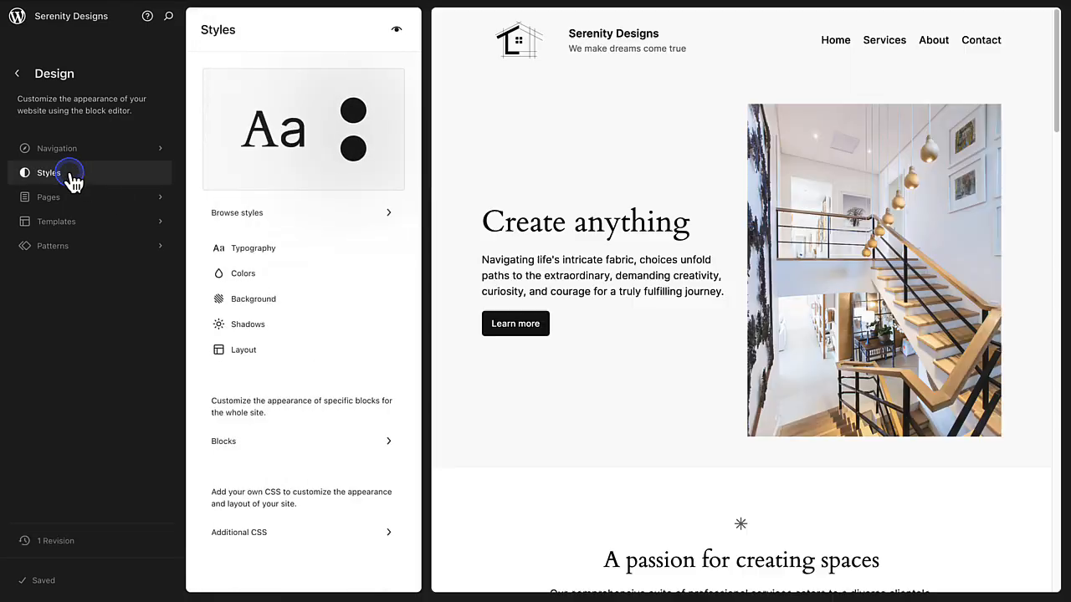
{"action": "left_click", "coordinate": [258, 250]}
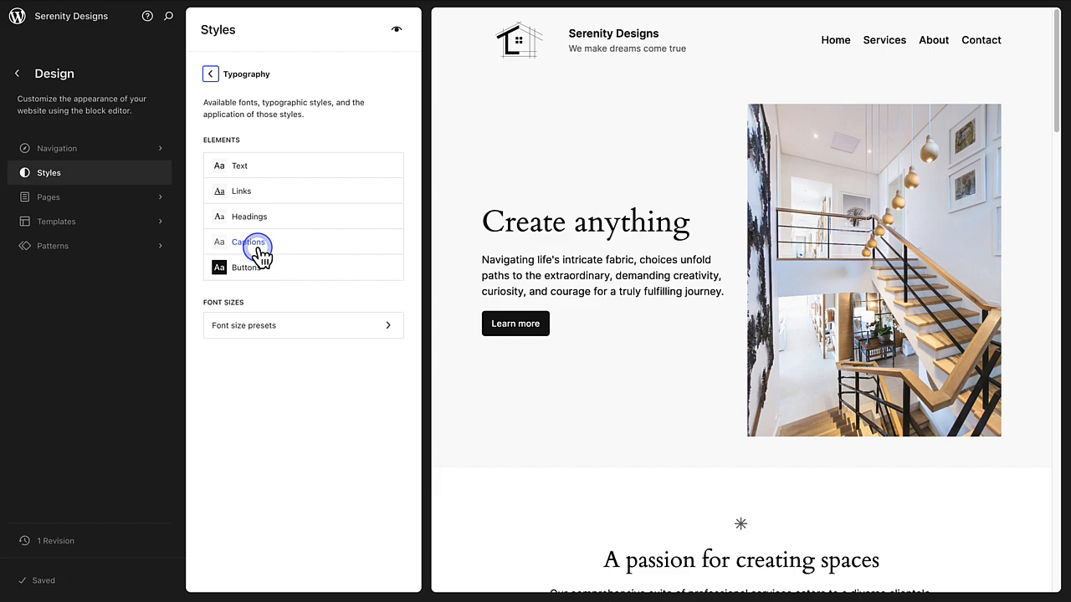
{"action": "left_click", "coordinate": [256, 170]}
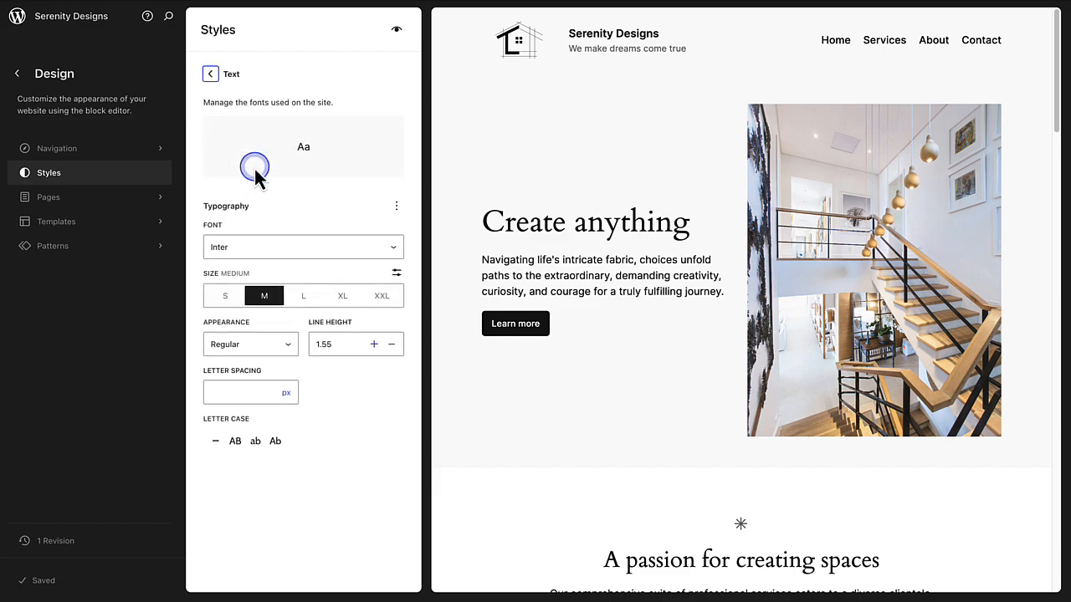
{"action": "left_click", "coordinate": [278, 245]}
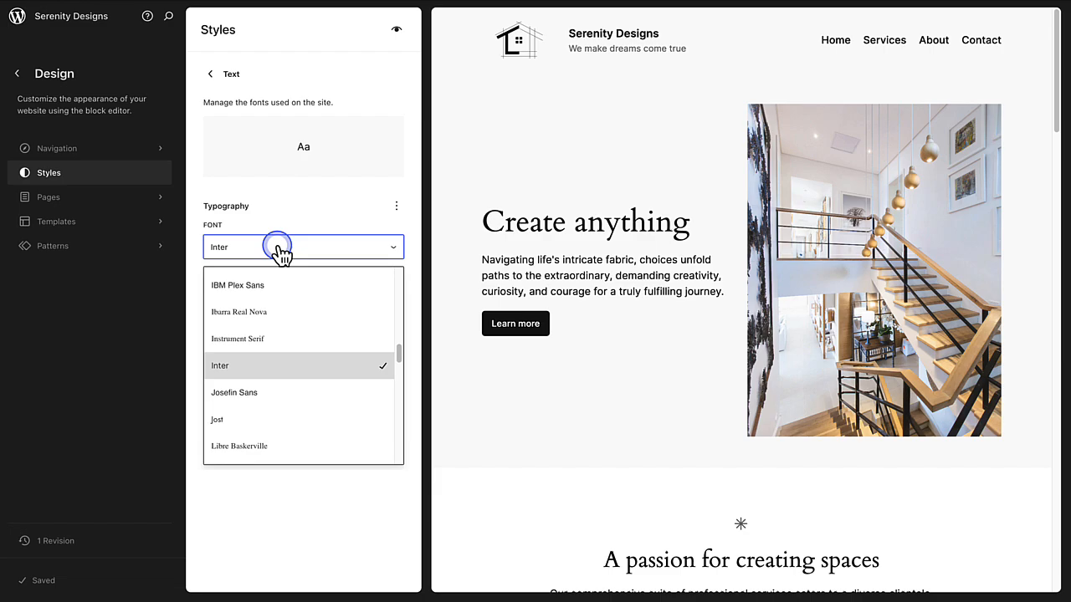
{"action": "scroll", "coordinate": [311, 317], "scroll_direction": "up", "scroll_amount": 2}
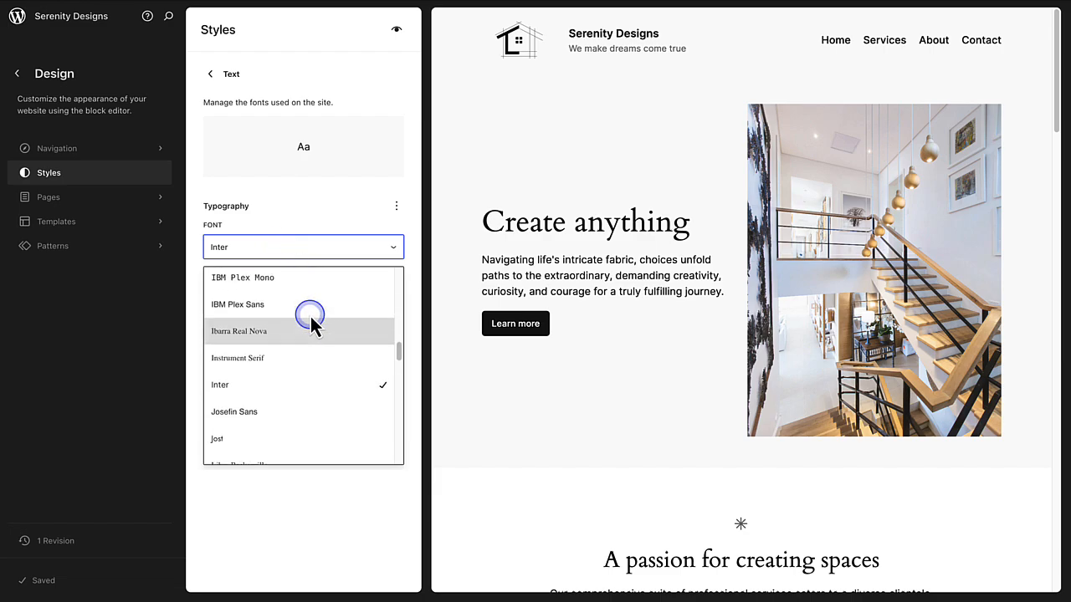
{"action": "scroll", "coordinate": [311, 315], "scroll_direction": "up", "scroll_amount": 8}
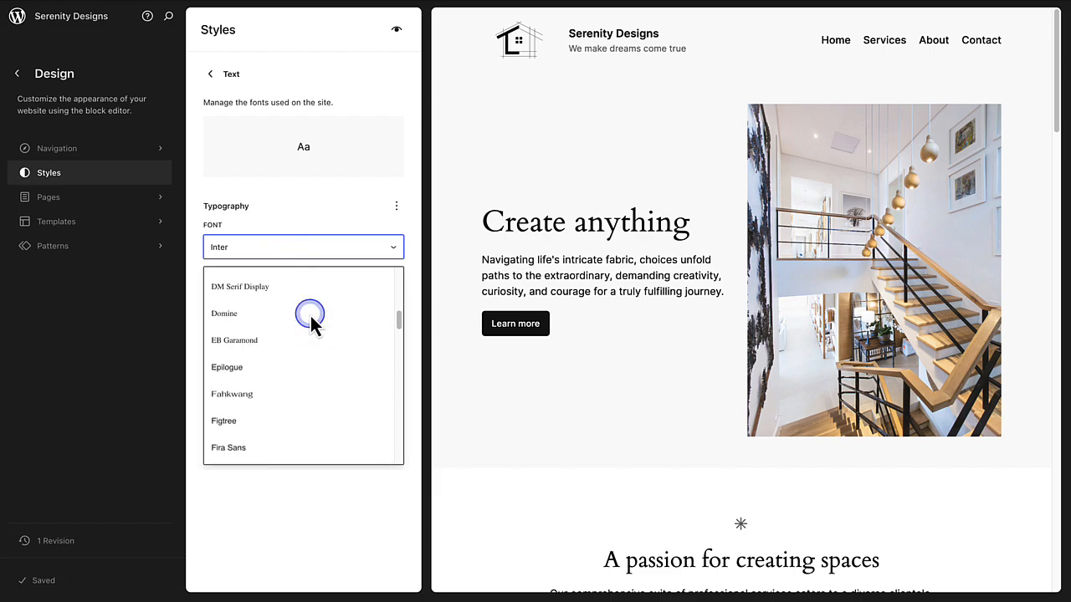
{"action": "scroll", "coordinate": [311, 315], "scroll_direction": "up", "scroll_amount": 6}
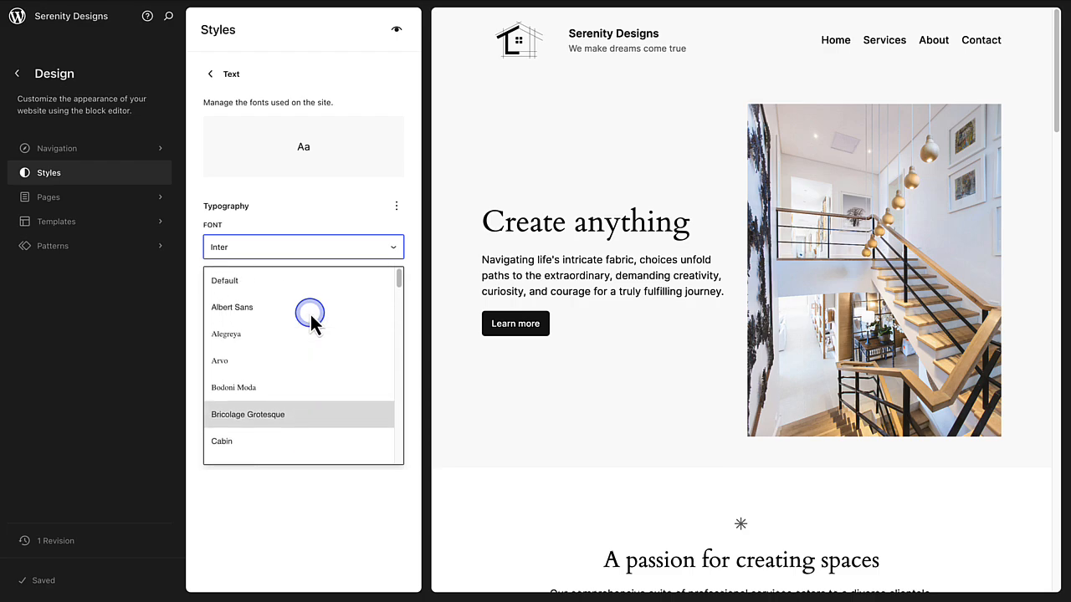
{"action": "left_click", "coordinate": [234, 306]}
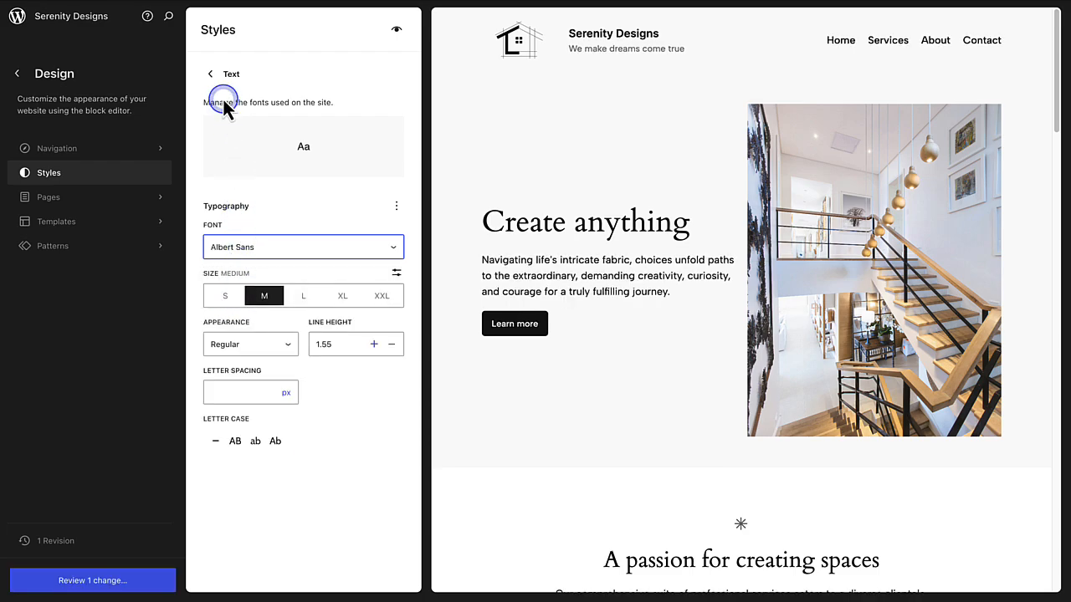
Step: Set the font of all headings to Roboto
{"action": "left_click", "coordinate": [215, 73]}
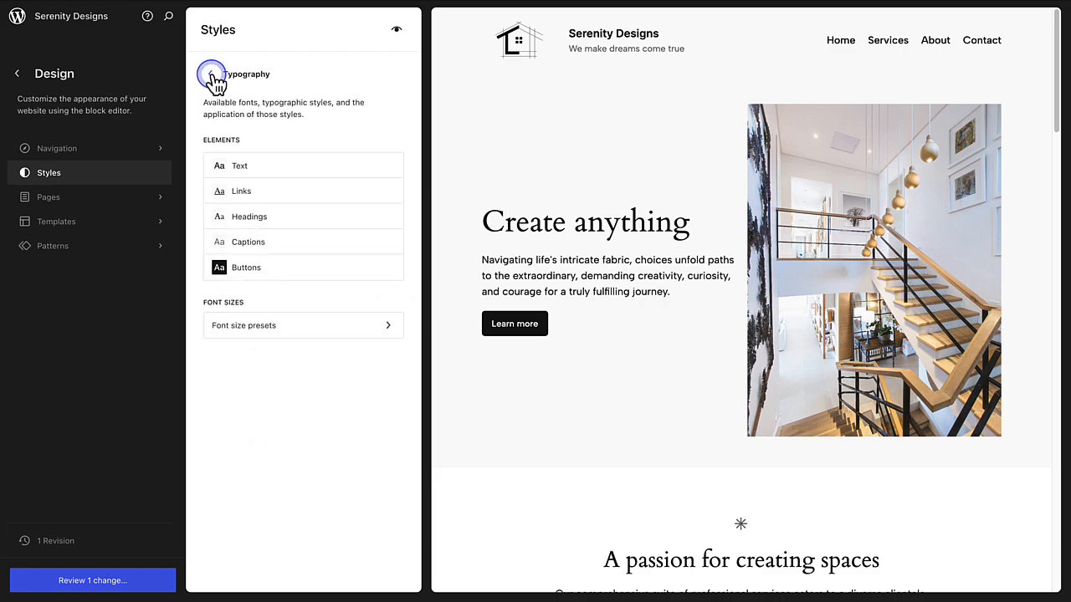
{"action": "left_click", "coordinate": [233, 220]}
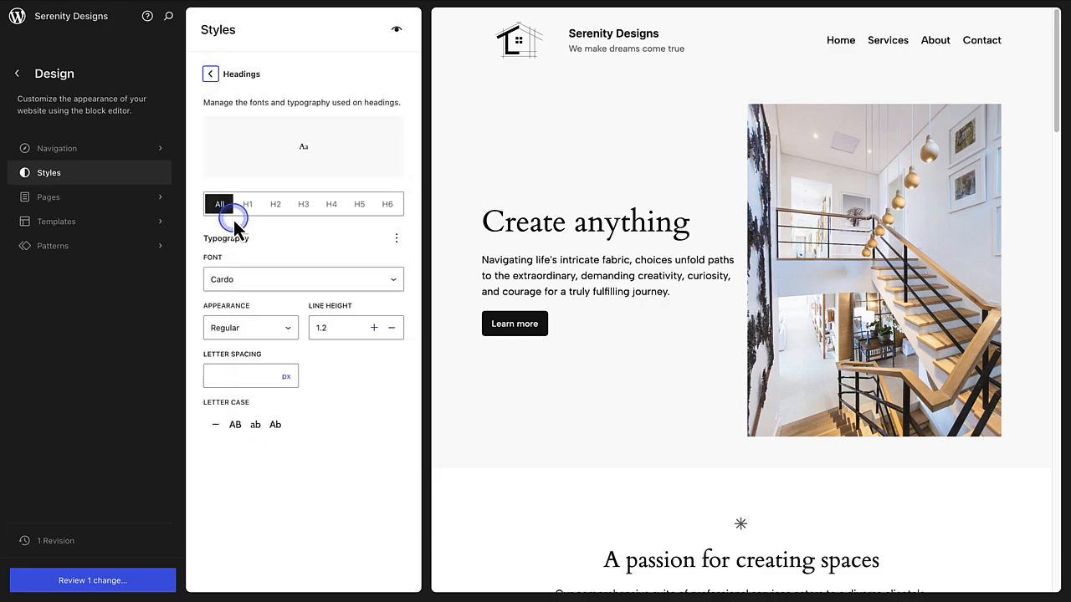
{"action": "left_click", "coordinate": [238, 278]}
{"action": "left_click", "coordinate": [300, 379]}
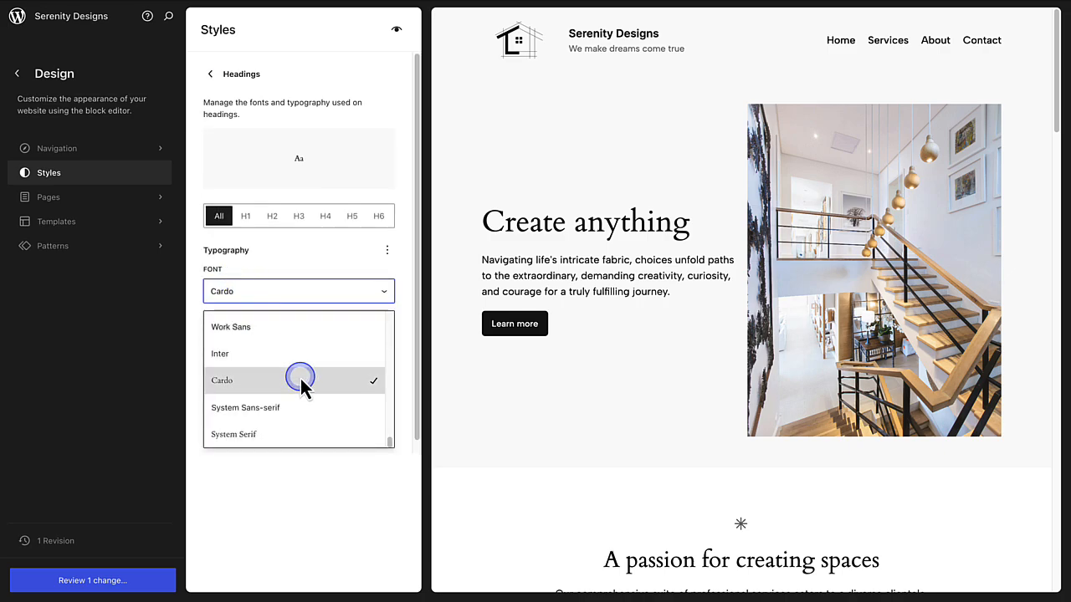
{"action": "scroll", "coordinate": [300, 378], "scroll_direction": "up", "scroll_amount": 5}
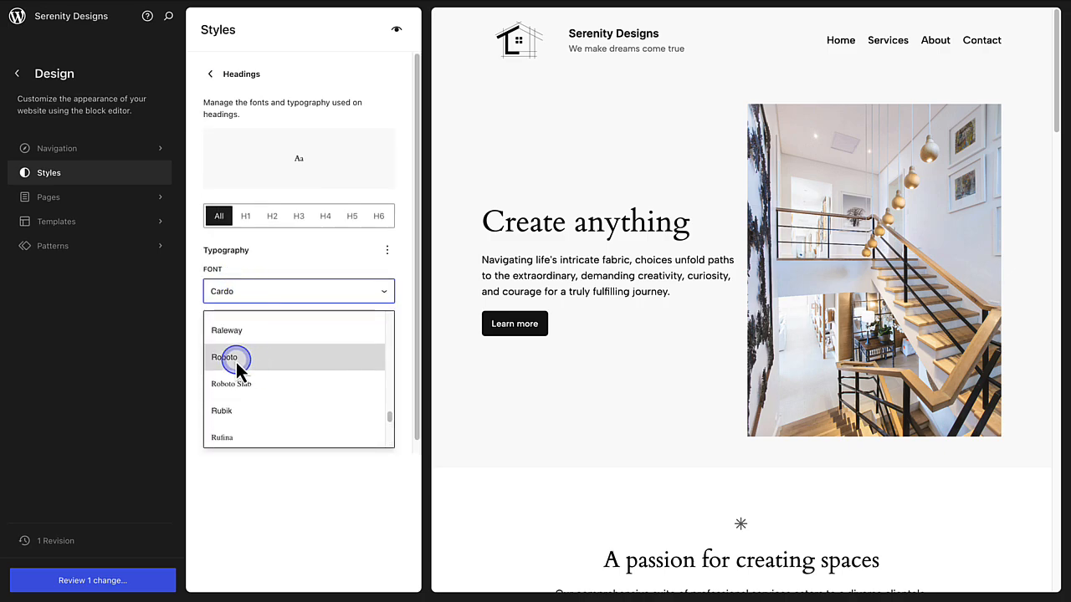
{"action": "left_click", "coordinate": [225, 357]}
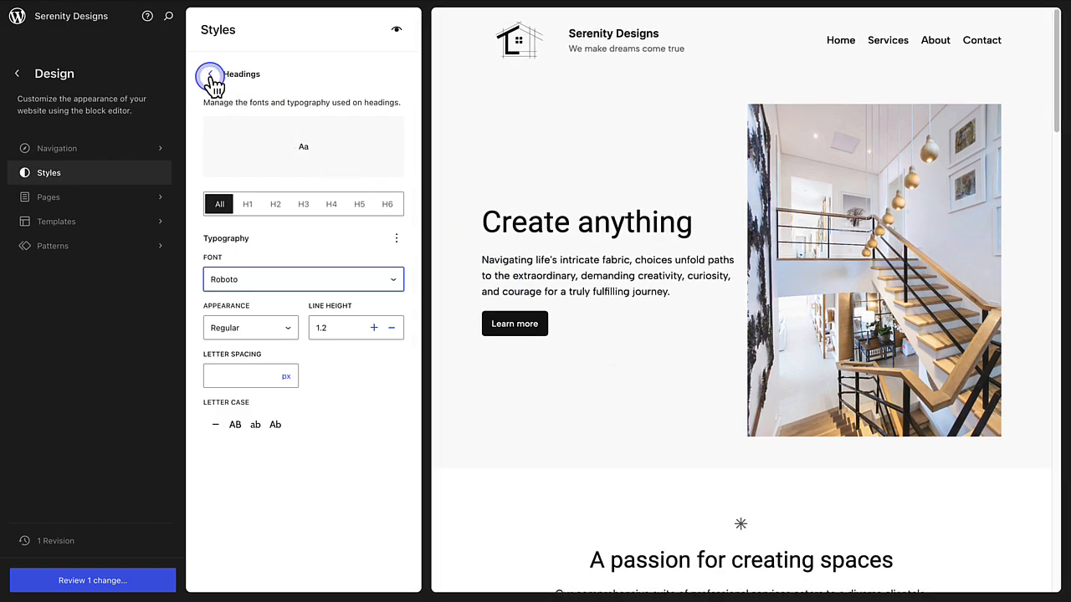
Step: Reopen the Text element's typography, examine the units available for a custom size, and return to the preset sizes
{"action": "left_click", "coordinate": [210, 74]}
{"action": "left_click", "coordinate": [240, 167]}
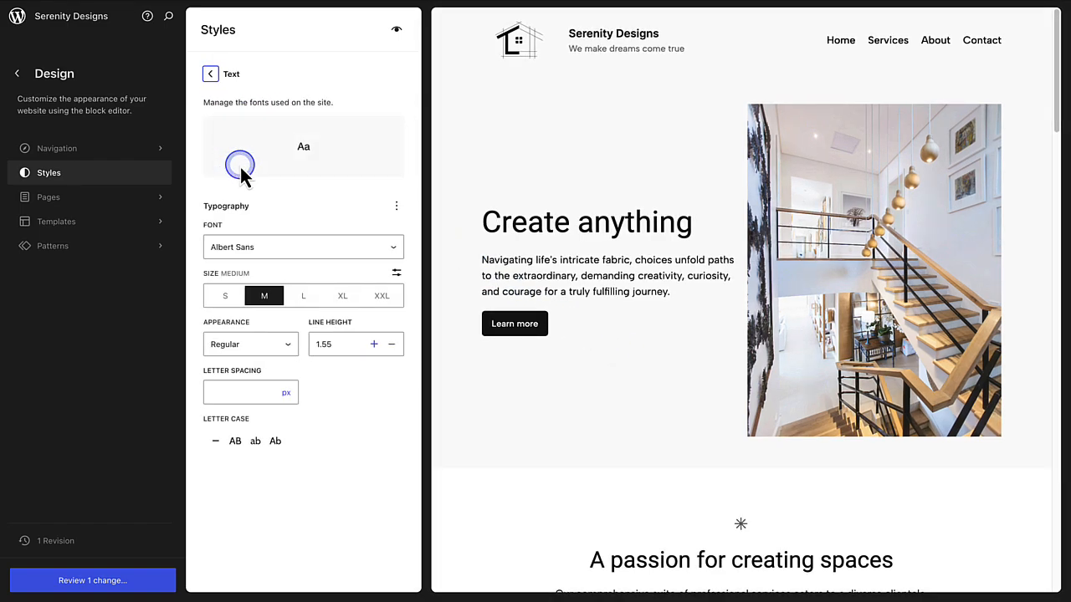
{"action": "left_click", "coordinate": [396, 273]}
{"action": "left_click", "coordinate": [286, 296]}
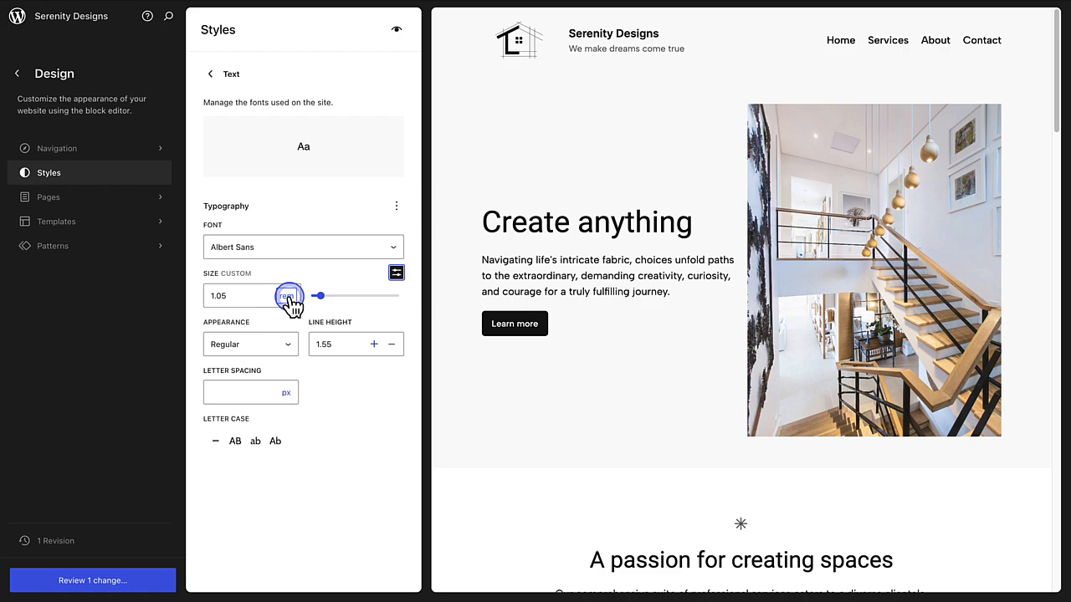
{"action": "left_click", "coordinate": [396, 274]}
Step: Set the Text element's appearance to Light and its line height to 1.75
{"action": "left_click", "coordinate": [264, 344]}
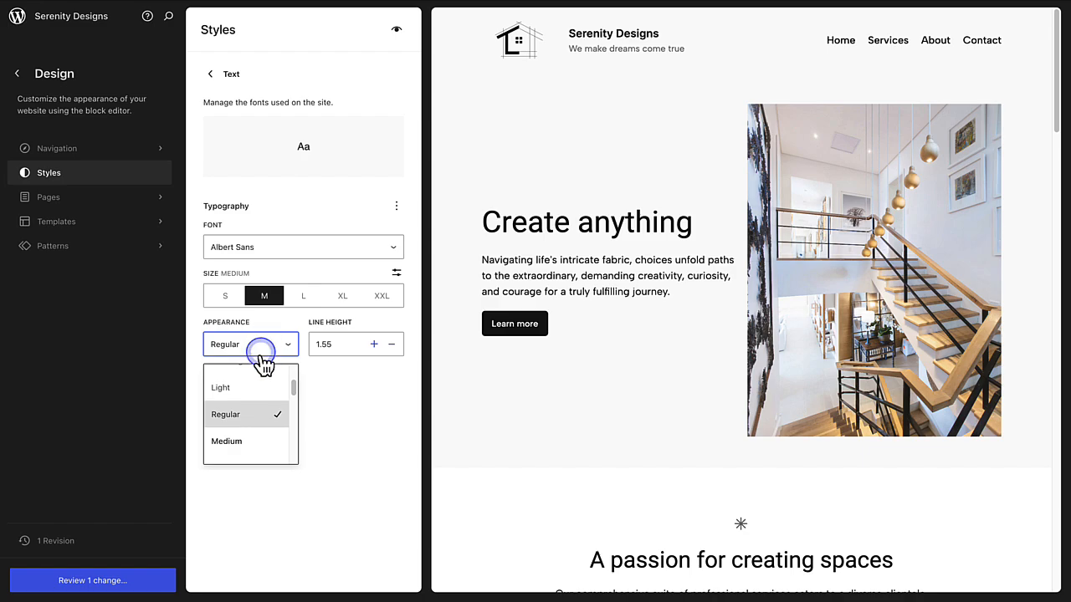
{"action": "left_click", "coordinate": [238, 387]}
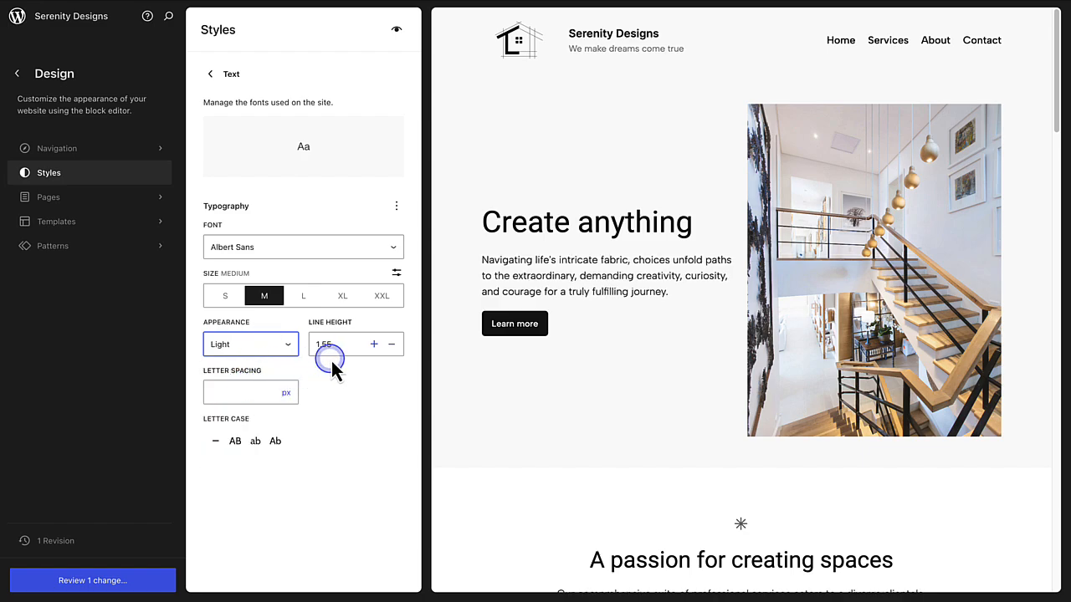
{"action": "left_click", "coordinate": [374, 346]}
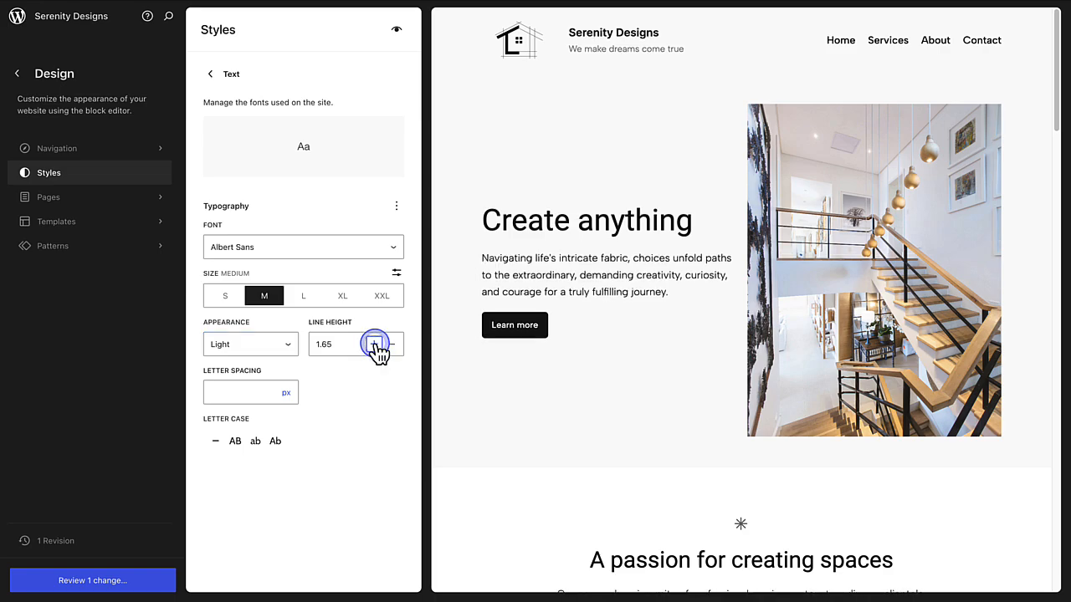
{"action": "left_click", "coordinate": [375, 346]}
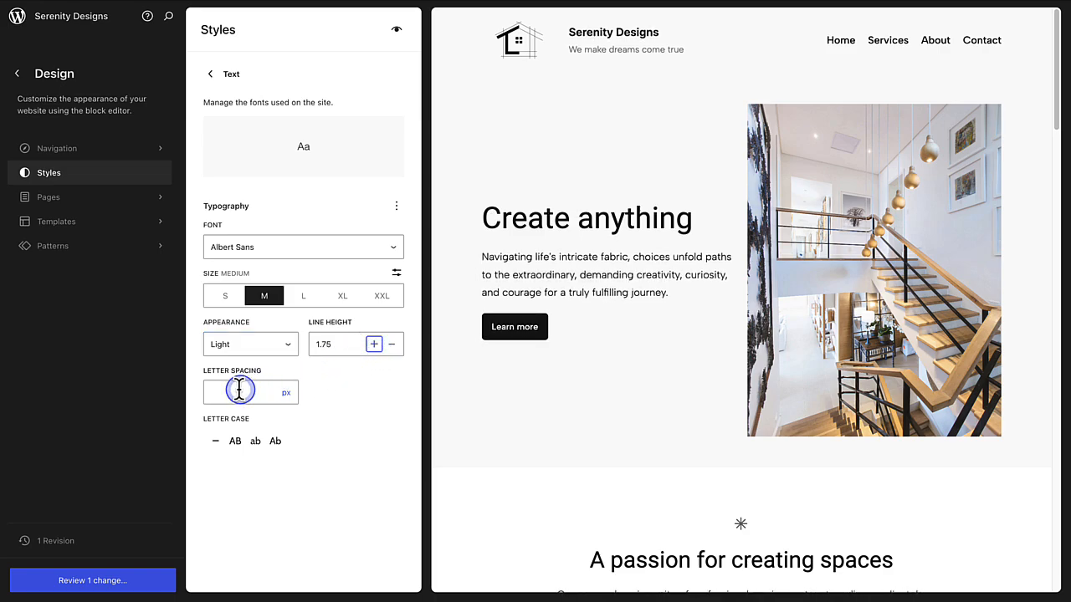
Step: Set the Text element's letter spacing to 0.2 px and leave its typography settings
{"action": "left_click", "coordinate": [275, 393]}
{"action": "type", "text": "0.2"}
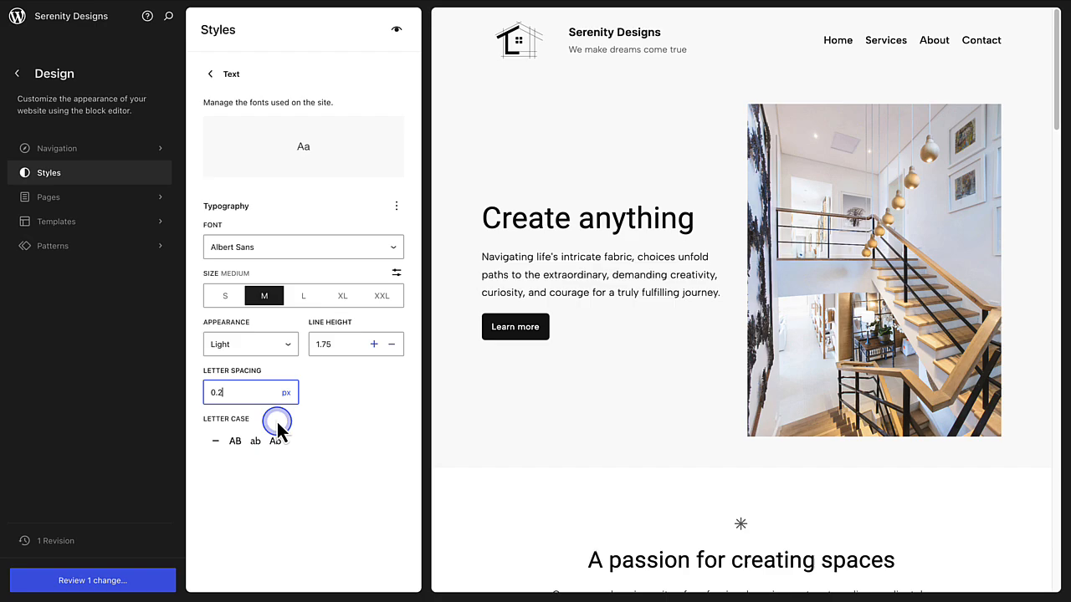
{"action": "left_click", "coordinate": [211, 74]}
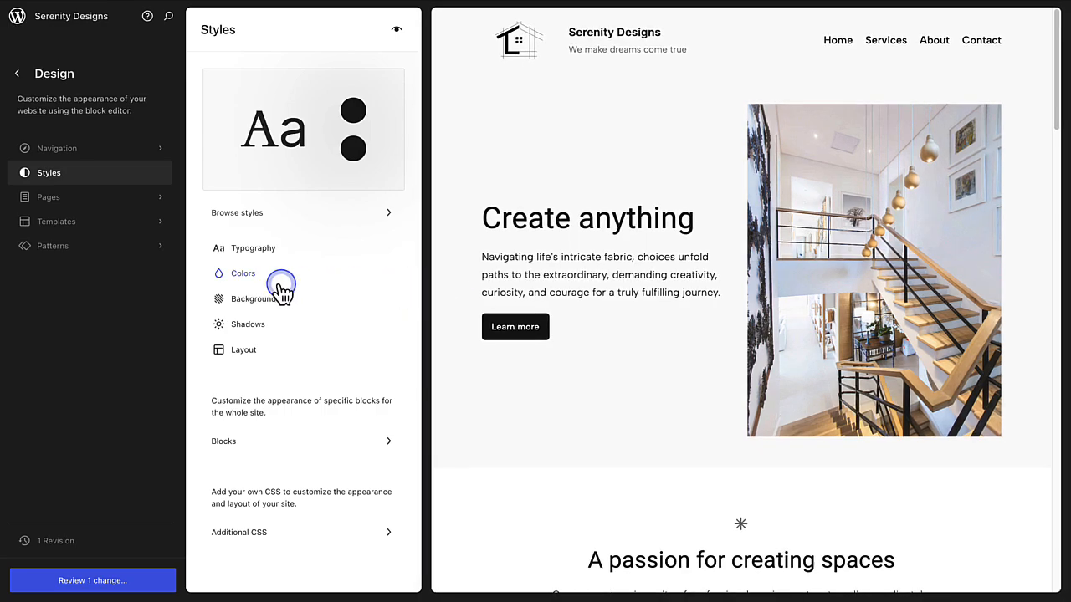
Step: Open the site's colour palette for editing and set the theme's Base colour to hex F8F4F2
{"action": "left_click", "coordinate": [243, 275]}
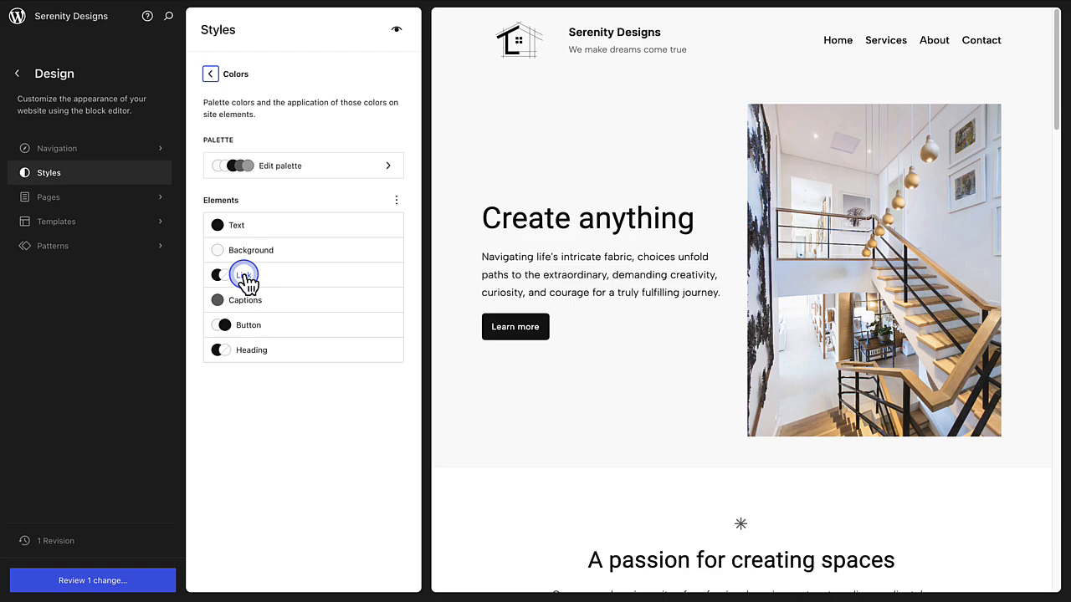
{"action": "left_click", "coordinate": [272, 167]}
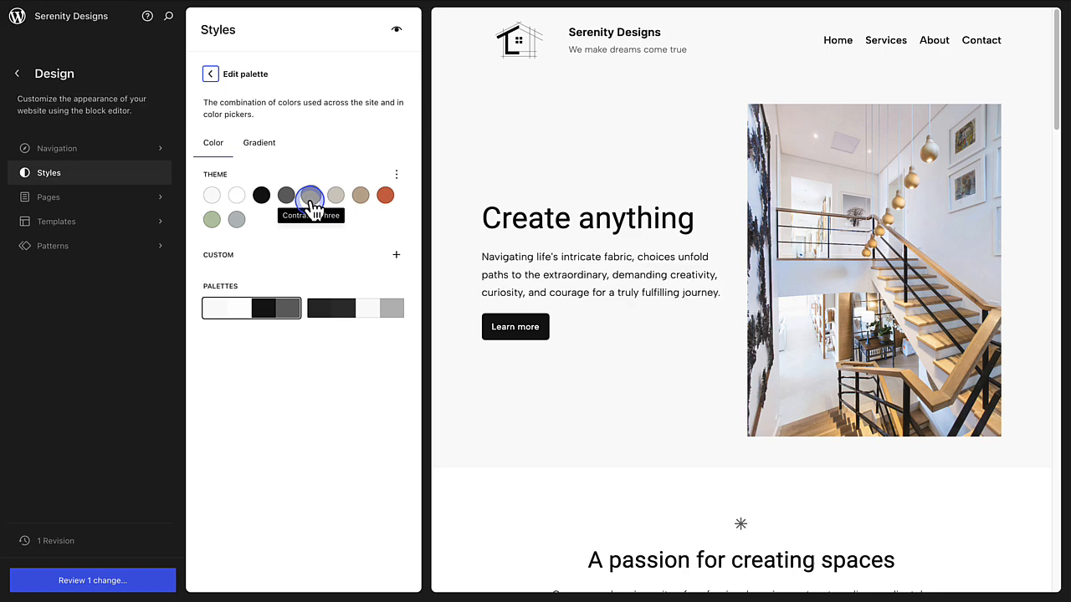
{"action": "left_click", "coordinate": [211, 196]}
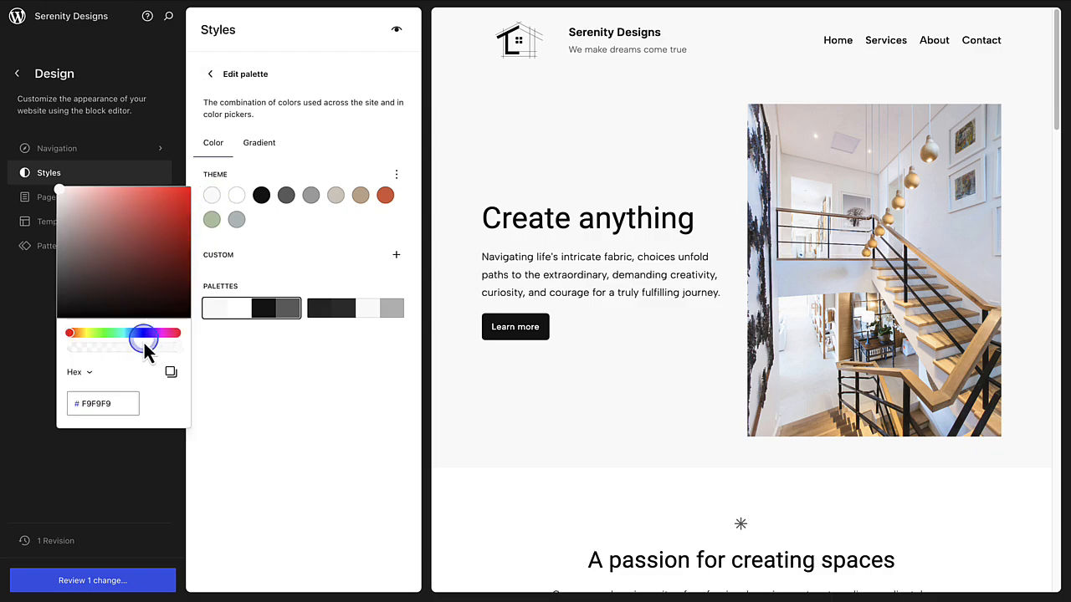
{"action": "left_click", "coordinate": [117, 403]}
{"action": "left_click_drag", "start_coordinate": [117, 403], "coordinate": [79, 405]}
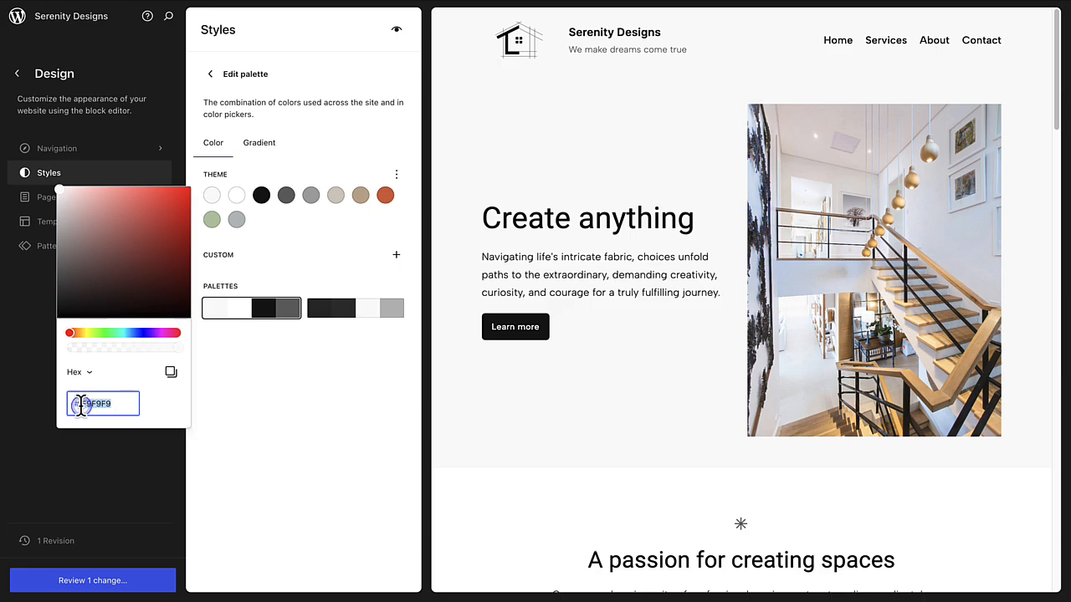
{"action": "key", "text": "BackSpace"}
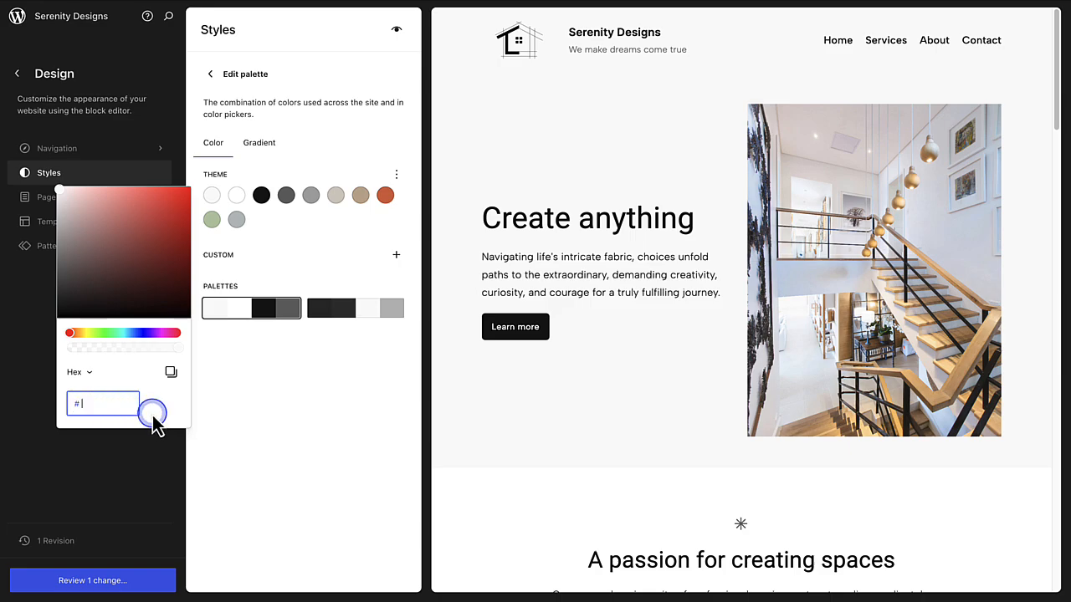
{"action": "type", "text": "F8F4F2"}
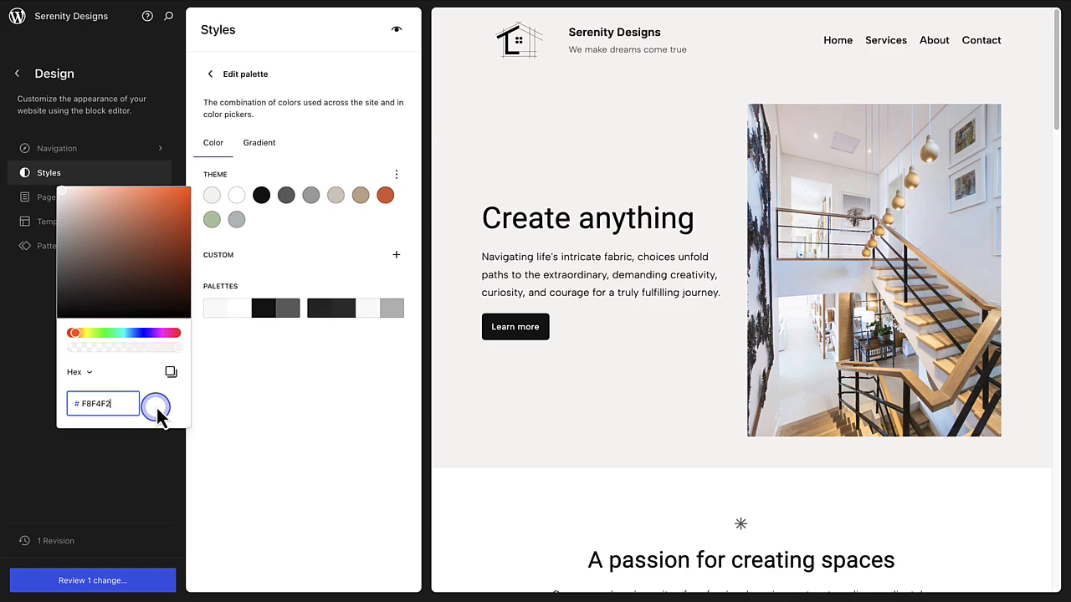
{"action": "left_click", "coordinate": [272, 245]}
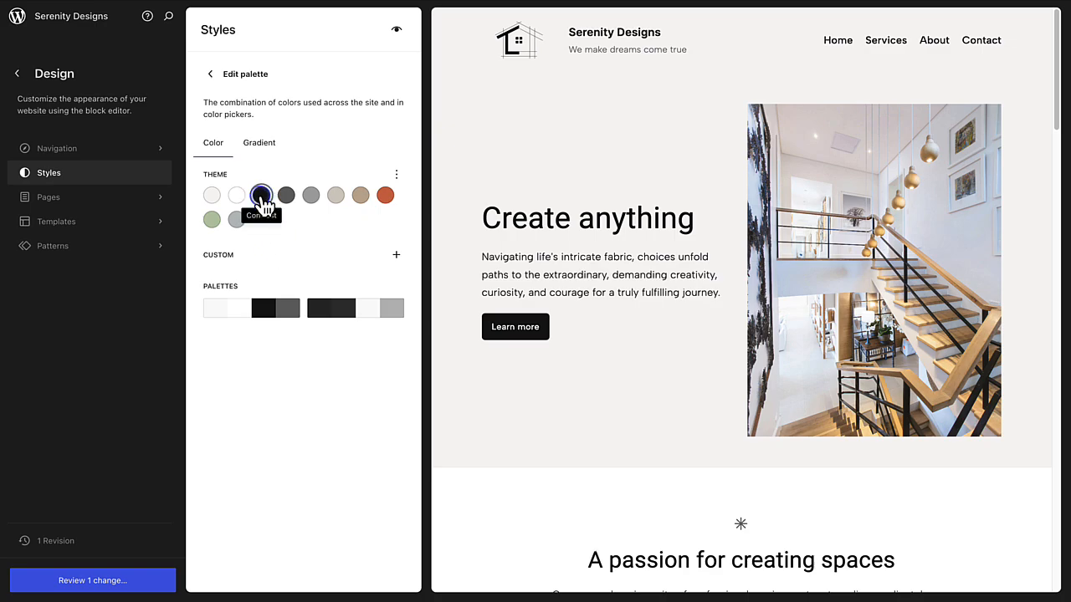
Step: Set the theme palette's Contrast colour to hex 8B5E3B
{"action": "left_click", "coordinate": [263, 205]}
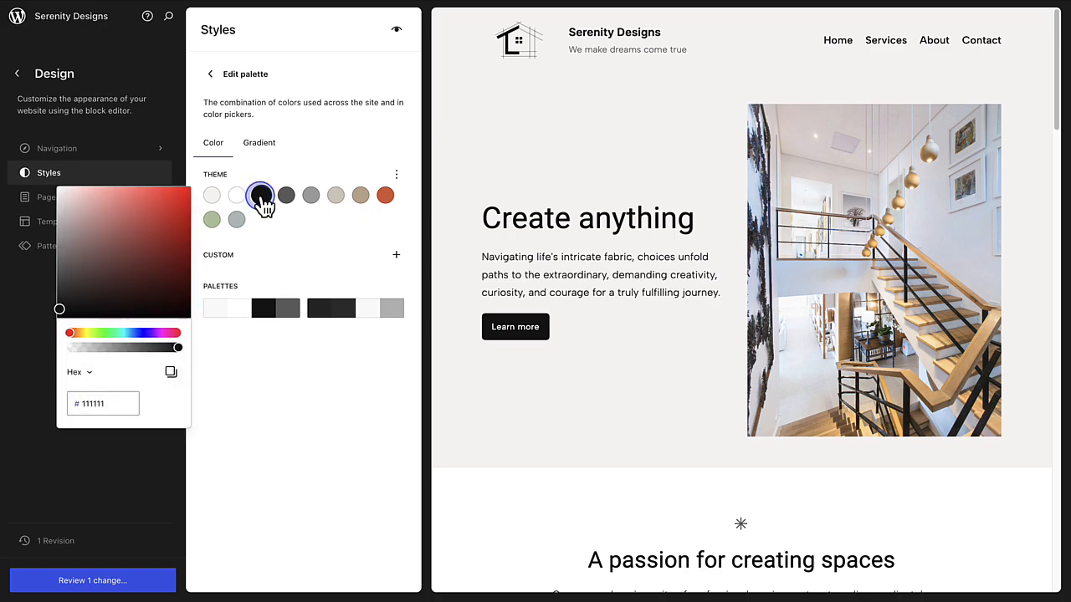
{"action": "left_click", "coordinate": [96, 403]}
{"action": "left_click_drag", "start_coordinate": [95, 402], "coordinate": [80, 405]}
{"action": "key", "text": "BackSpace"}
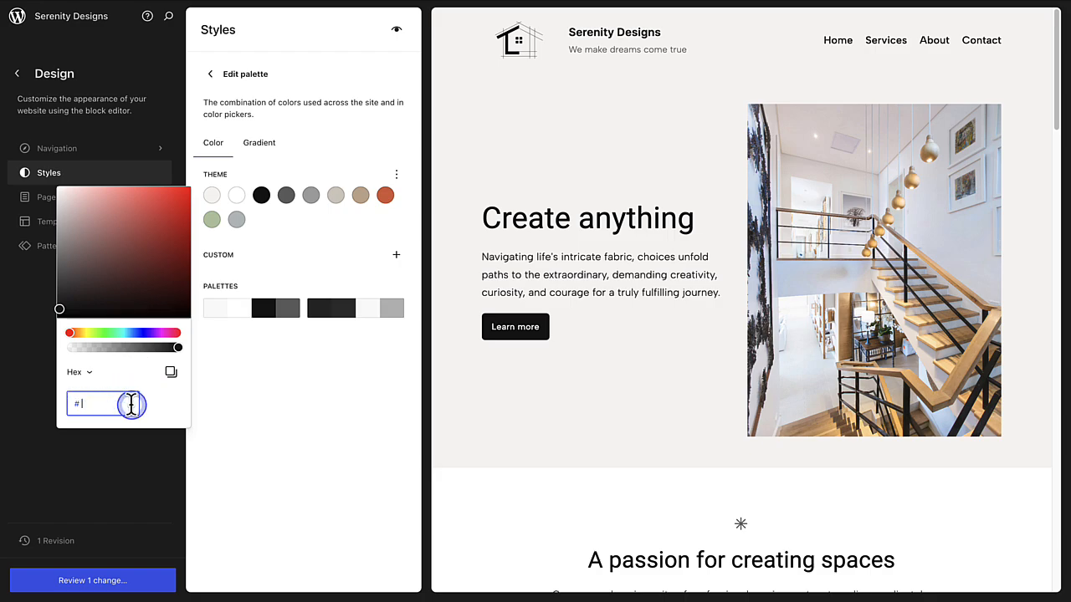
{"action": "type", "text": "8B5E3B"}
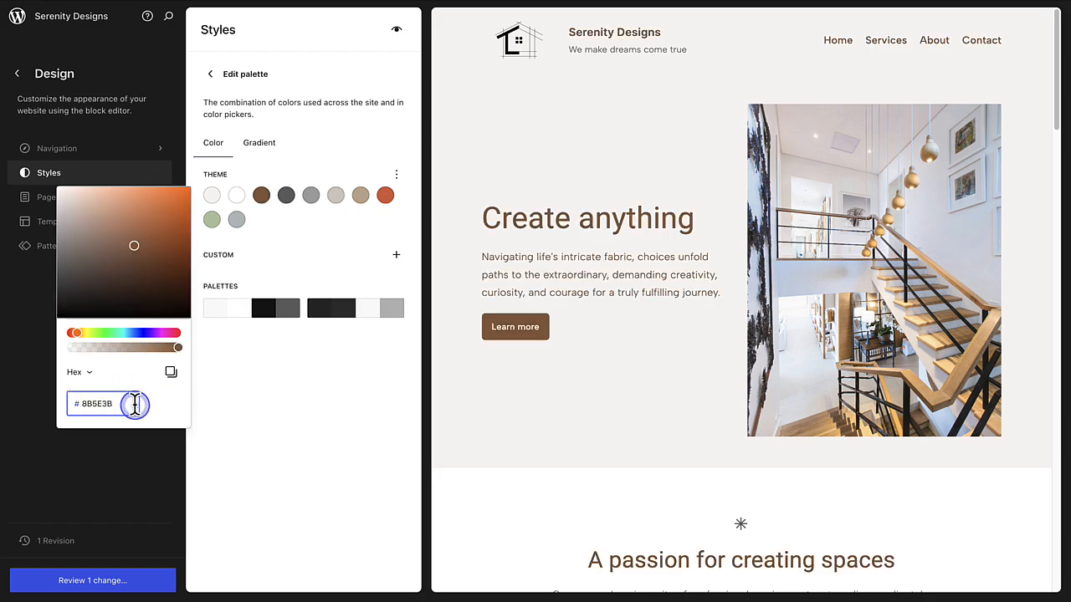
{"action": "left_click", "coordinate": [502, 407]}
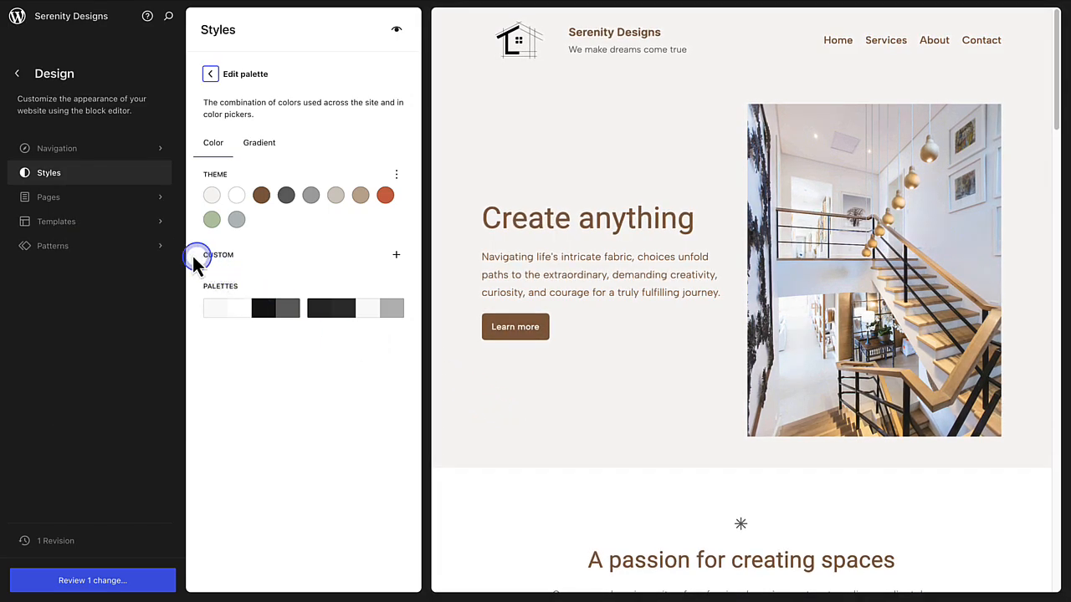
Step: Open the Services page in the editor and view the Contact category of block patterns
{"action": "left_click", "coordinate": [113, 207]}
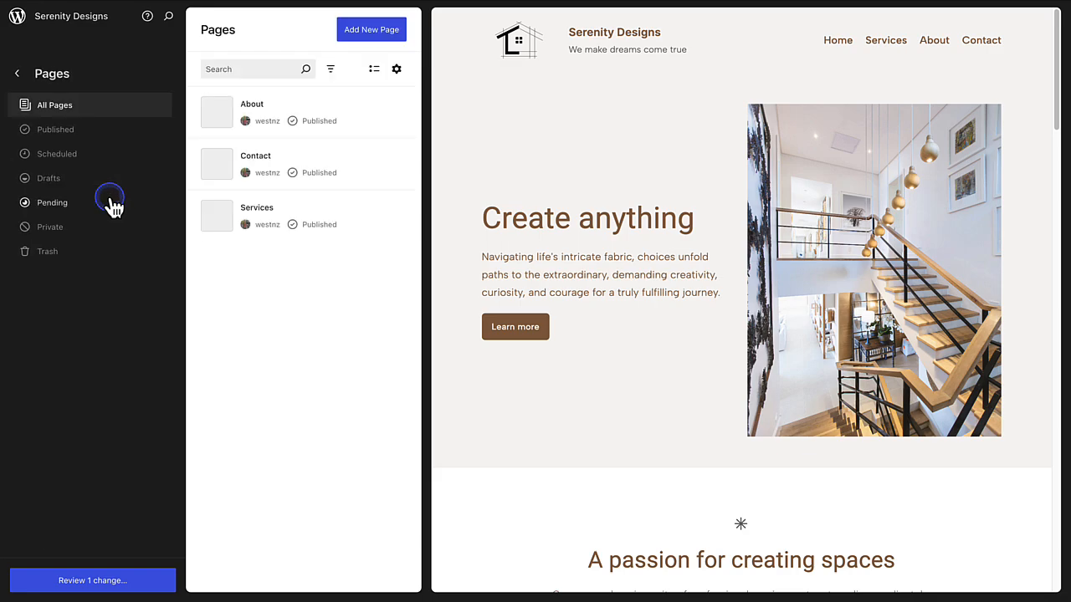
{"action": "left_click", "coordinate": [286, 220]}
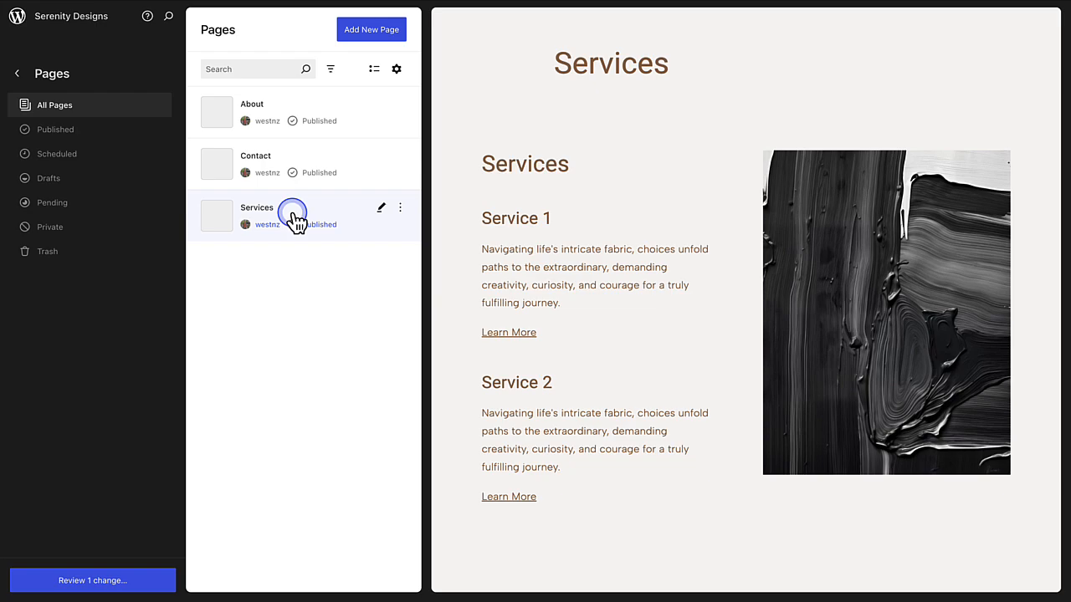
{"action": "left_click", "coordinate": [627, 221]}
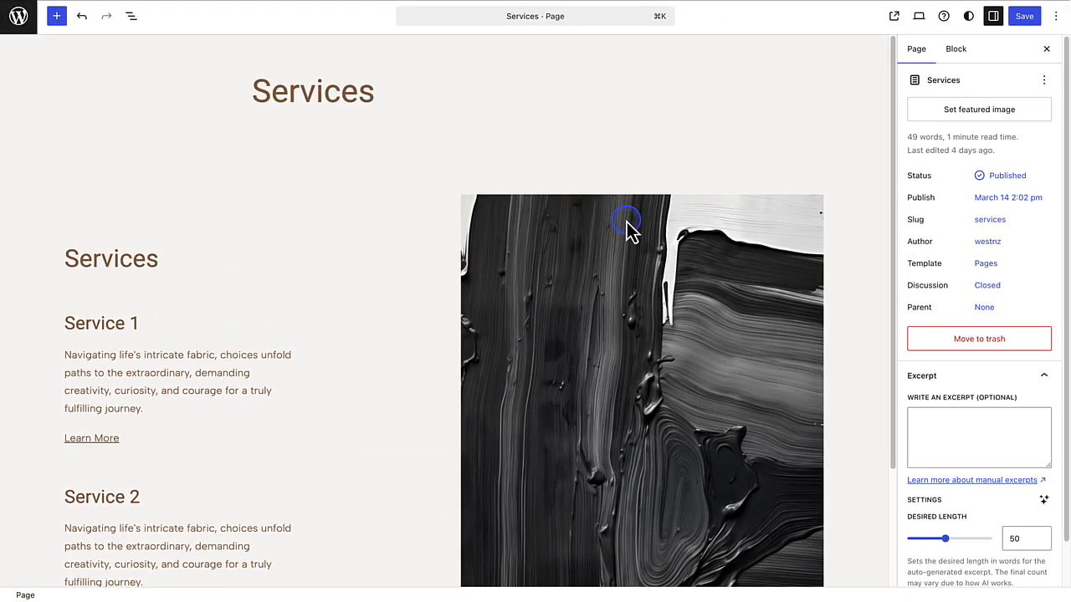
{"action": "left_click", "coordinate": [67, 25]}
{"action": "left_click", "coordinate": [68, 51]}
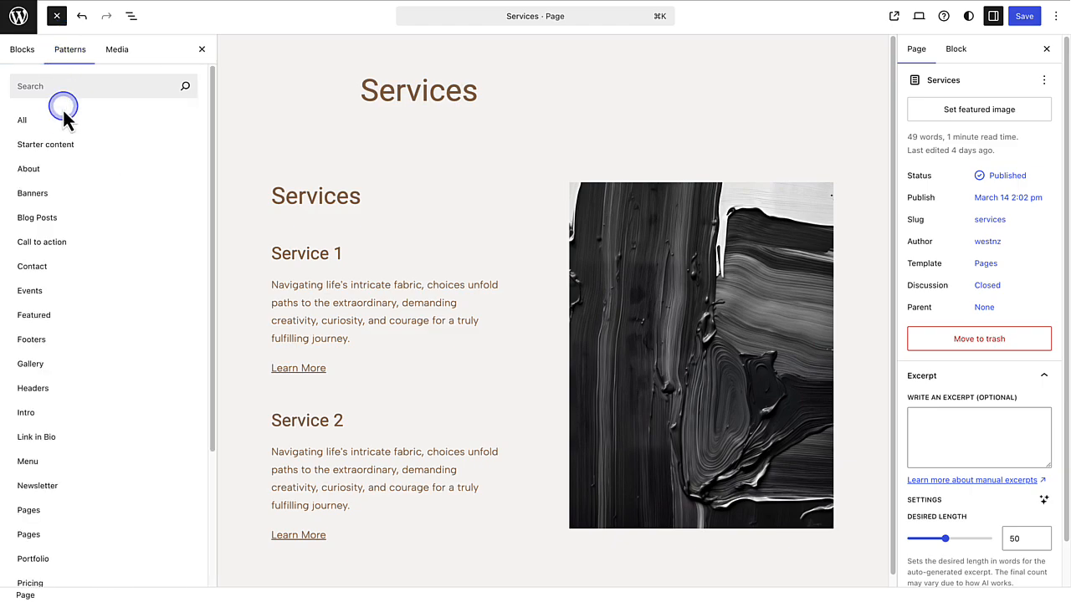
{"action": "left_click", "coordinate": [34, 267]}
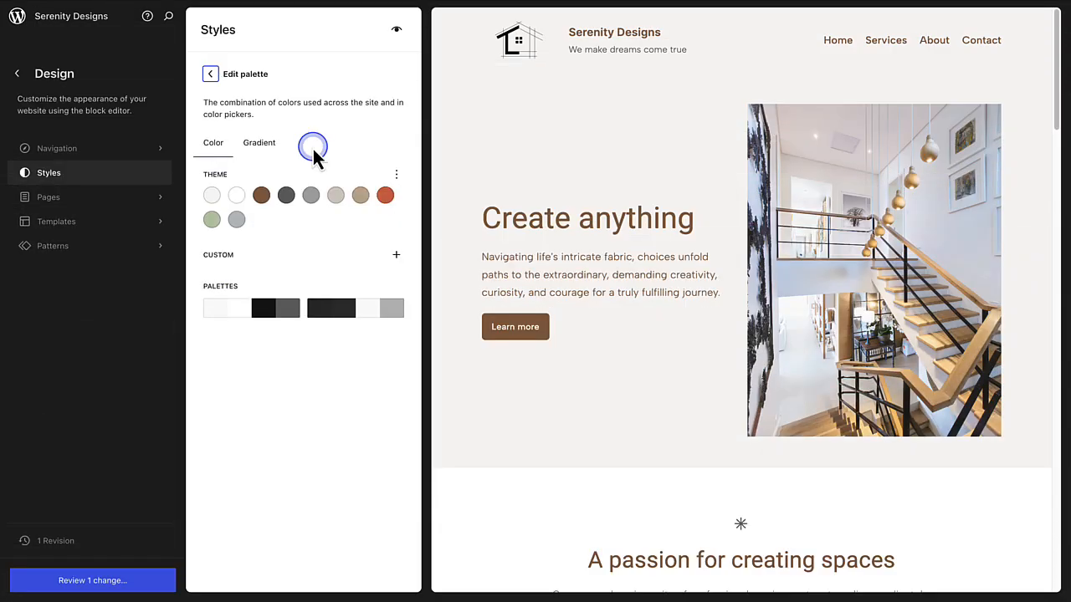
Step: Reset the theme palette's colours to their defaults
{"action": "left_click", "coordinate": [398, 175]}
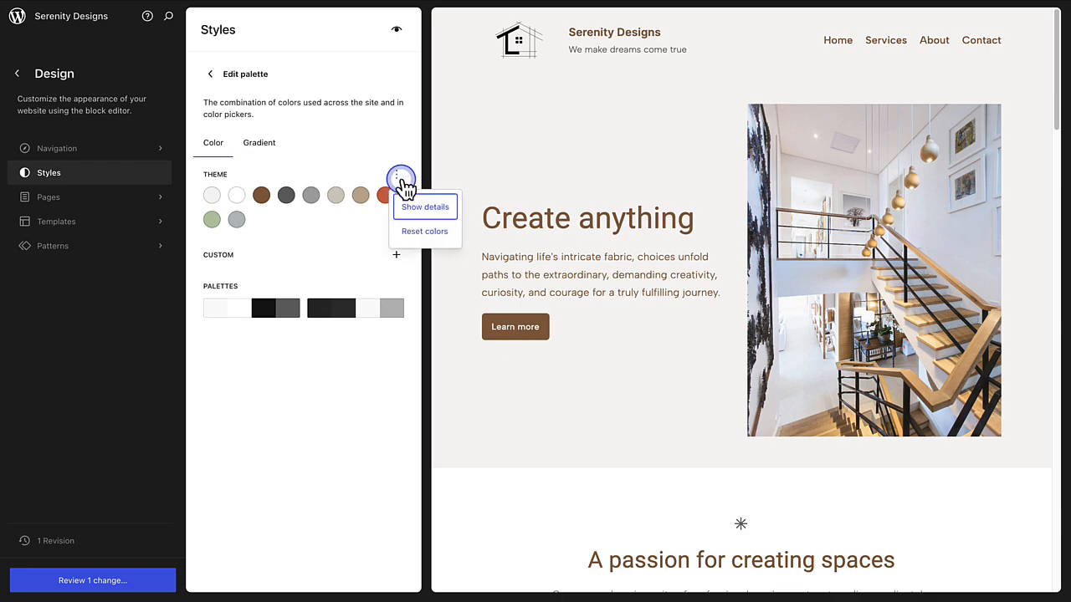
{"action": "left_click", "coordinate": [424, 231]}
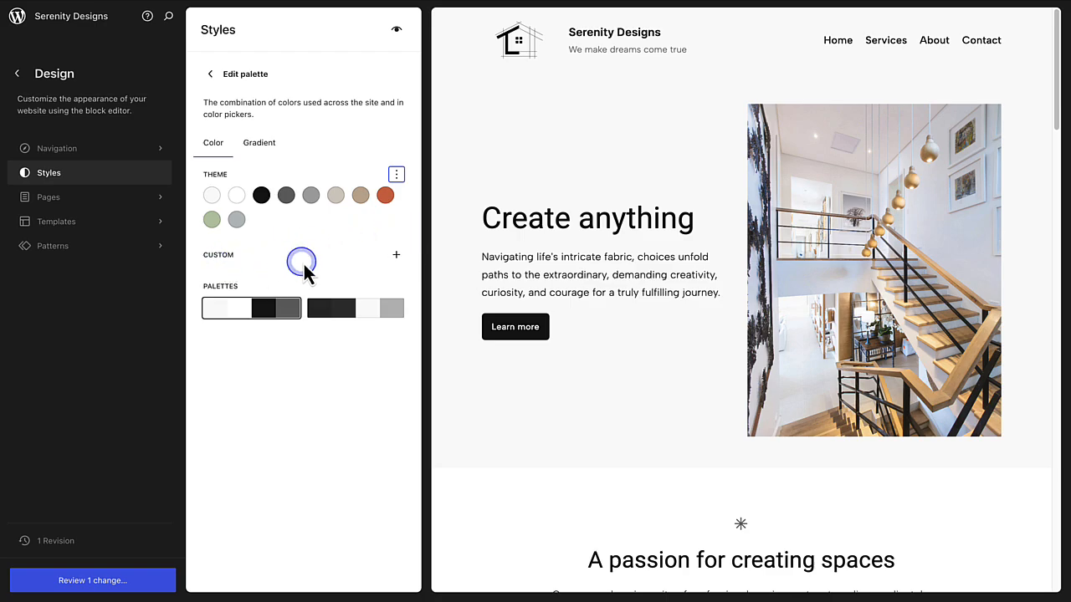
Step: Add a custom palette colour with hex F8F4F2 and name it Warm off-white
{"action": "left_click", "coordinate": [397, 257]}
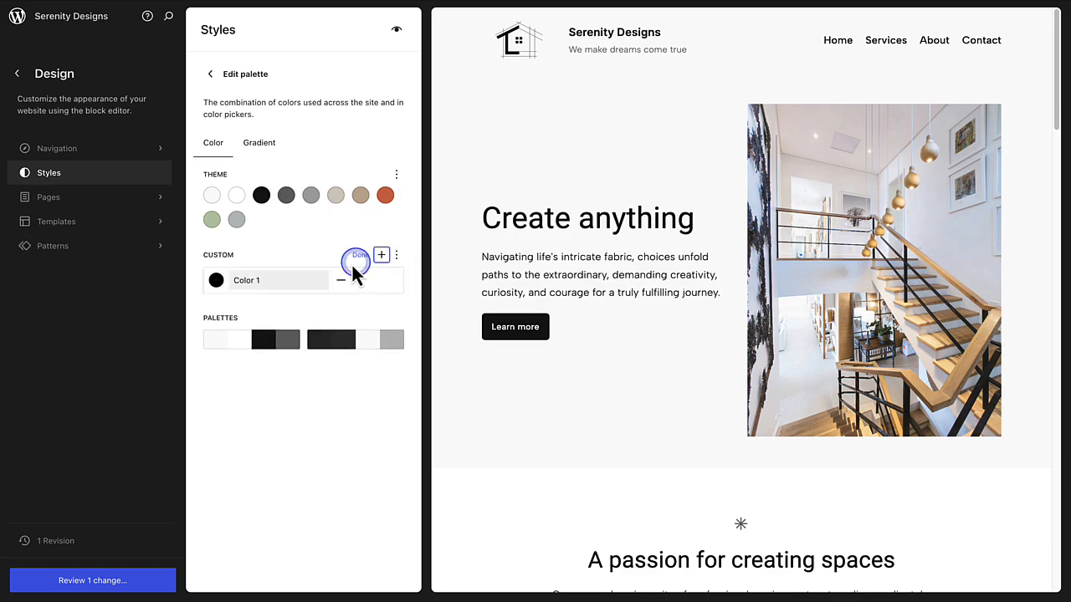
{"action": "left_click", "coordinate": [216, 281]}
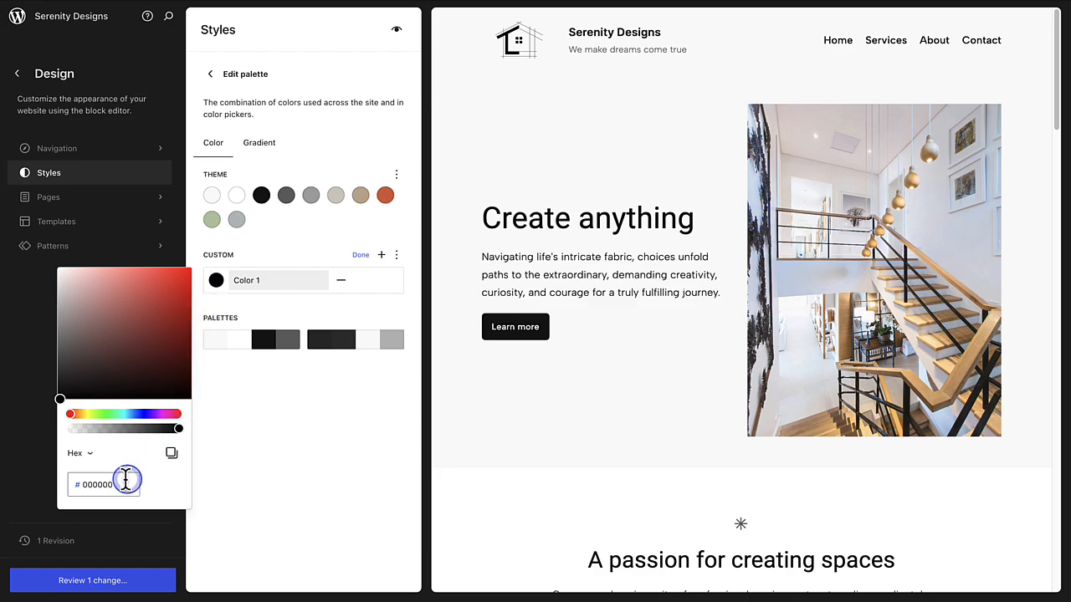
{"action": "left_click_drag", "start_coordinate": [125, 480], "coordinate": [79, 483]}
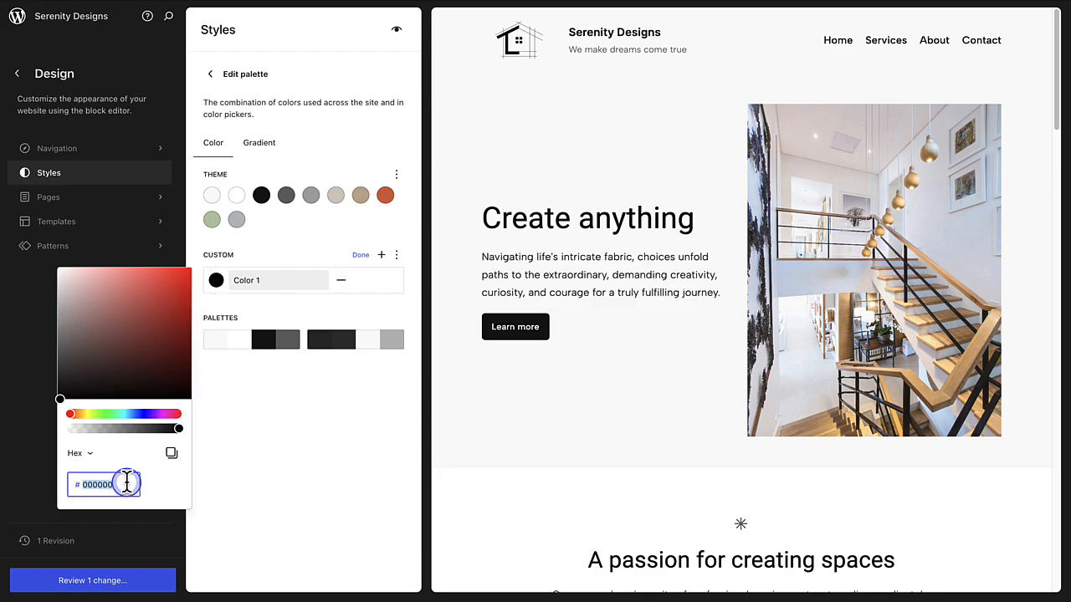
{"action": "key", "text": "BackSpace"}
{"action": "type", "text": "F8F4F2"}
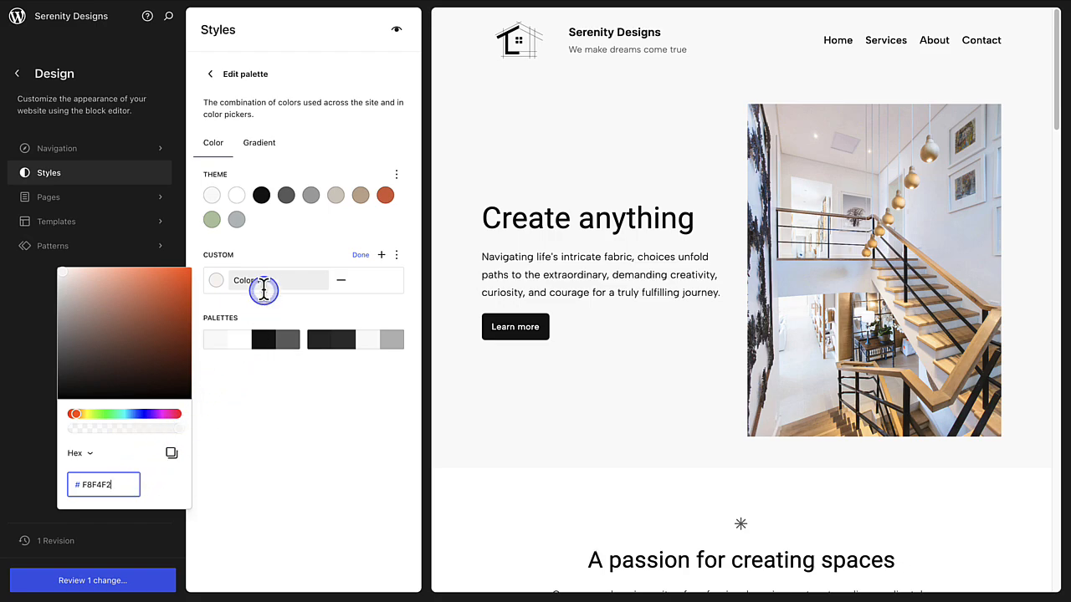
{"action": "left_click_drag", "start_coordinate": [263, 284], "coordinate": [240, 280]}
{"action": "type", "text": "Warm off-white"}
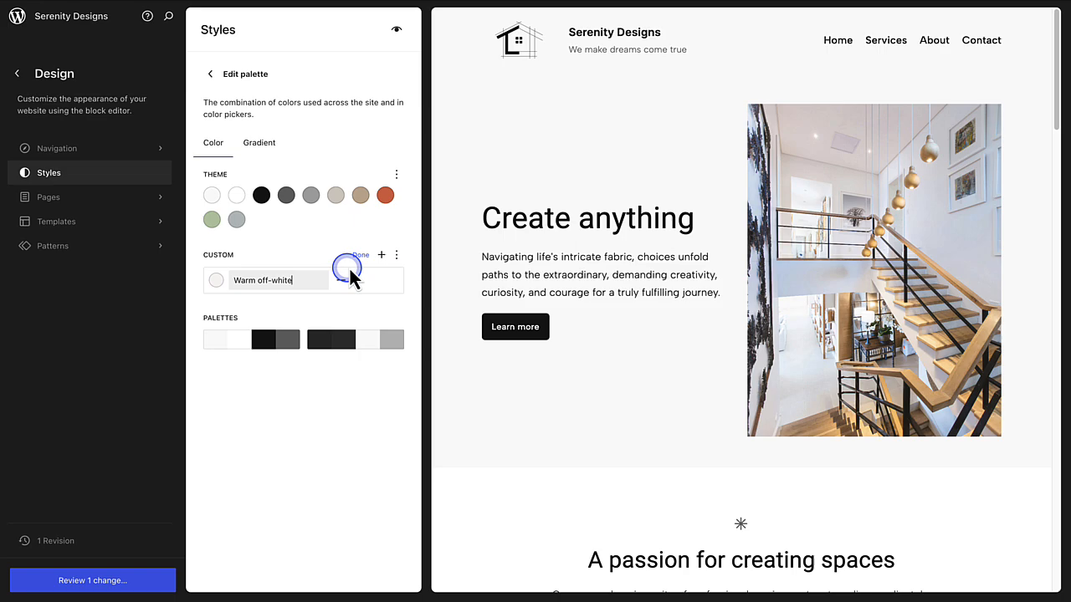
{"action": "left_click", "coordinate": [360, 255]}
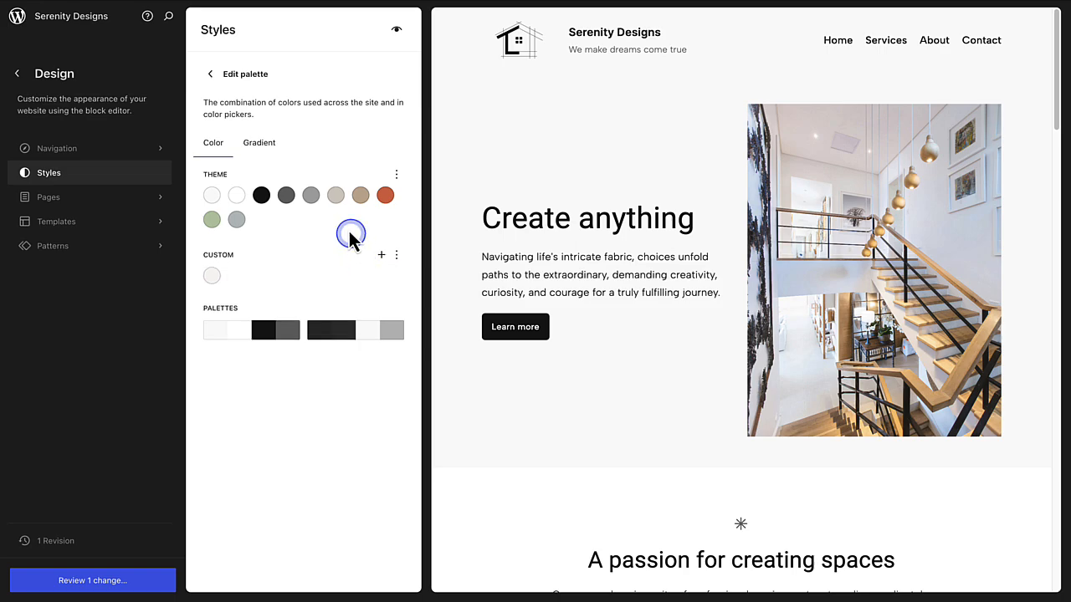
Step: Apply the custom Warm off-white colour to the site's Background element, and clear it again
{"action": "left_click", "coordinate": [212, 77]}
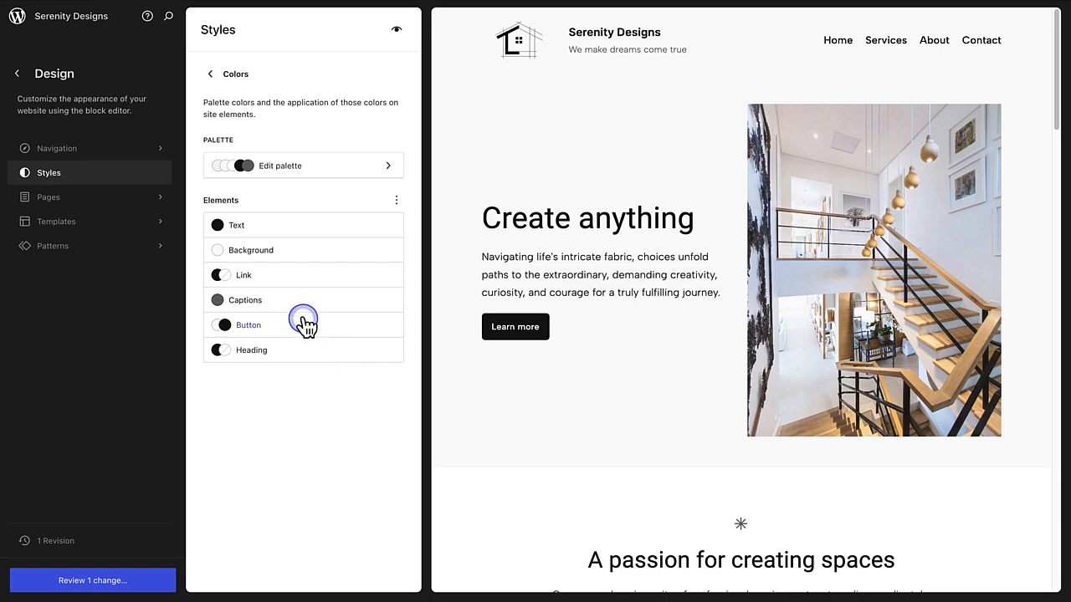
{"action": "left_click", "coordinate": [249, 256]}
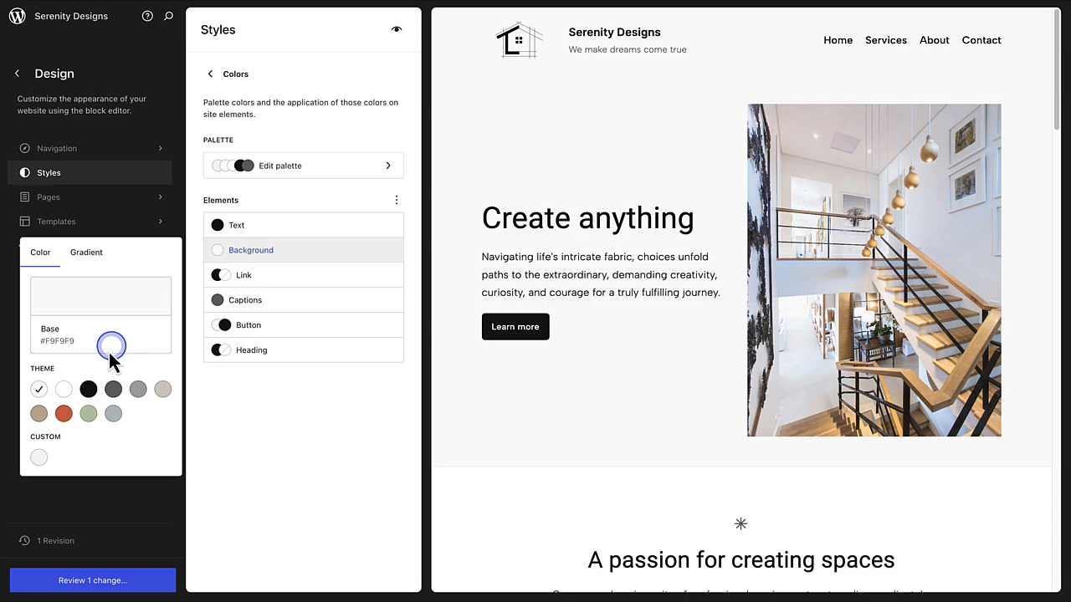
{"action": "left_click", "coordinate": [39, 458]}
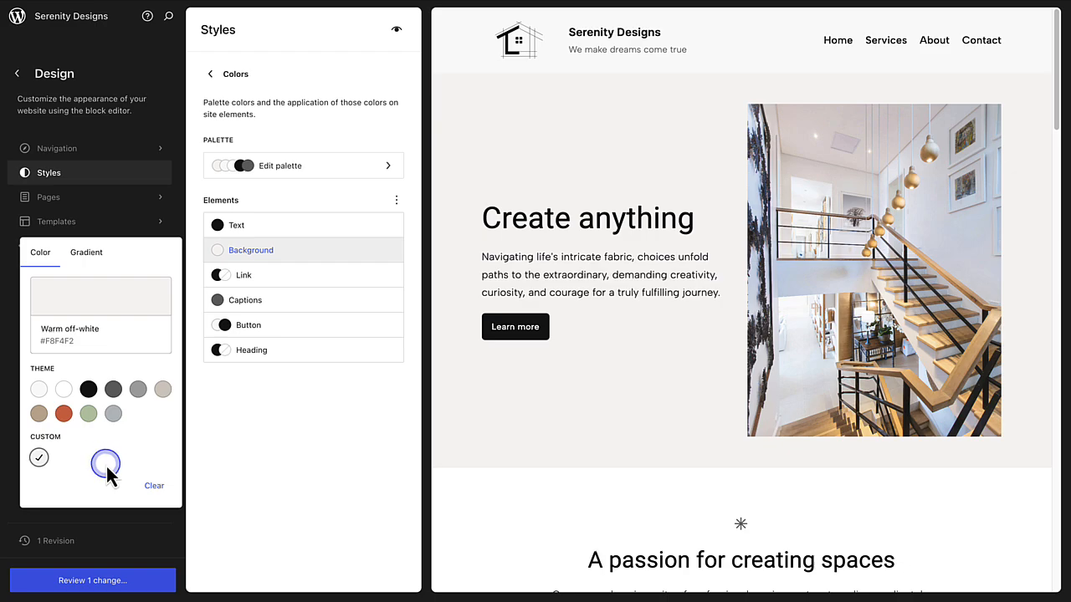
{"action": "left_click", "coordinate": [153, 486]}
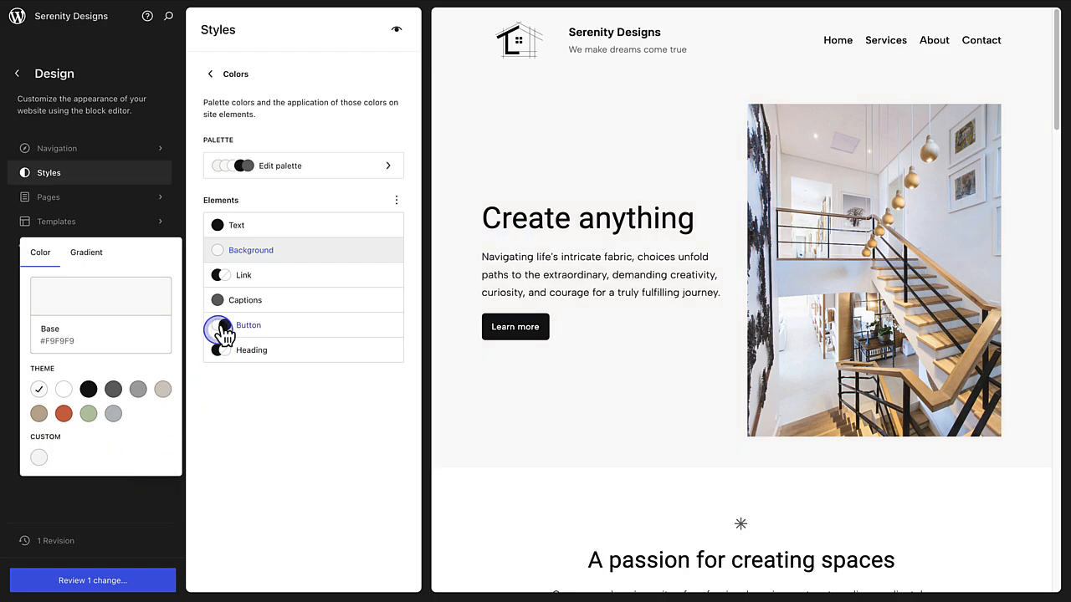
Step: Return to the palette editing settings and choose the second, darker predefined palette
{"action": "left_click", "coordinate": [261, 168]}
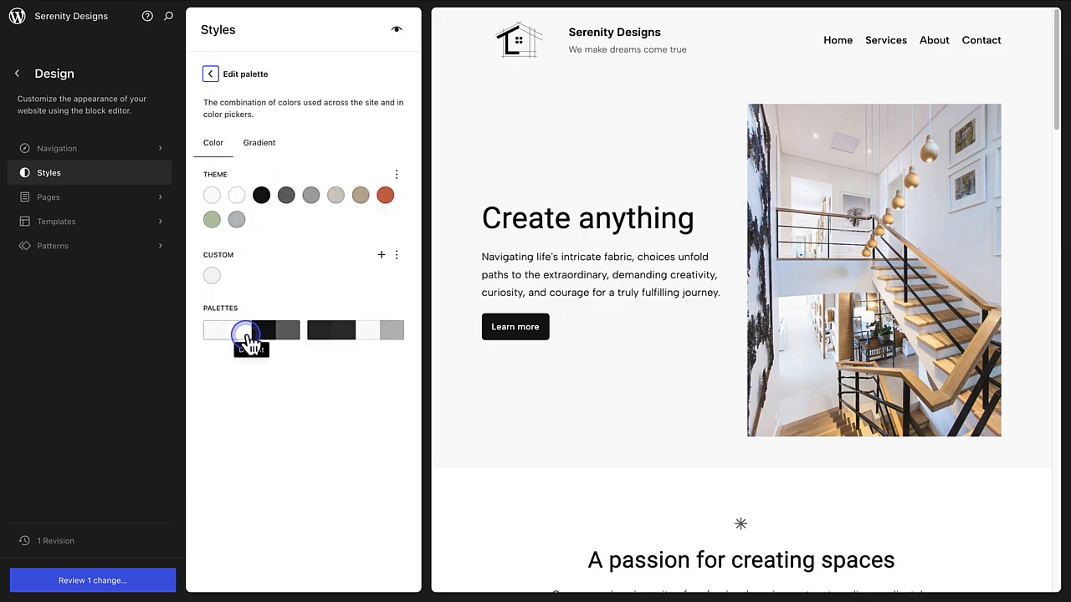
{"action": "left_click", "coordinate": [354, 332]}
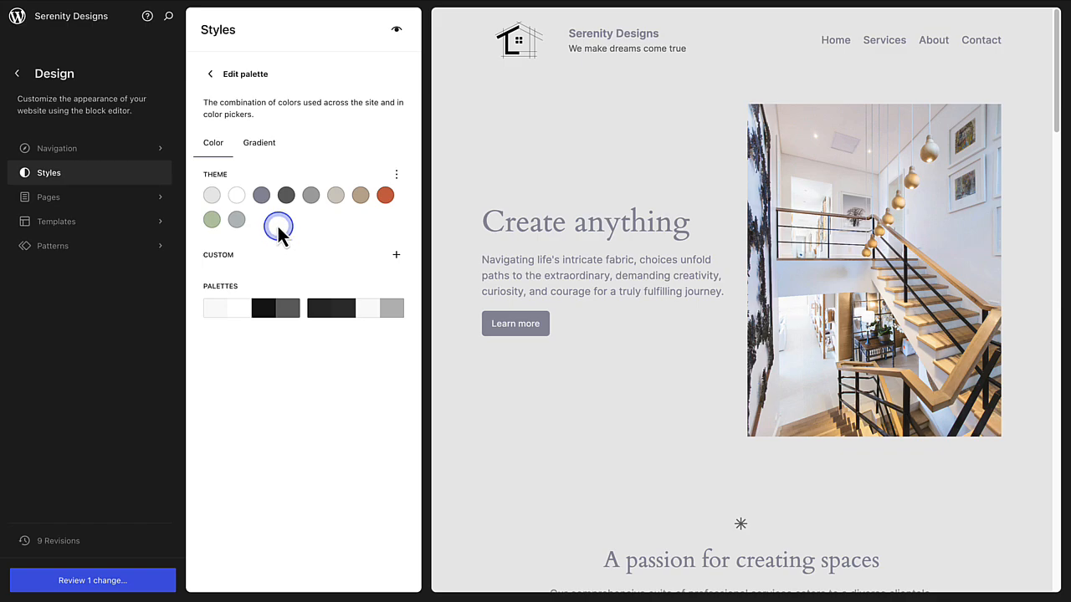
Step: Set the theme palette's Contrast colour to a dark blue, hex 272B7A
{"action": "left_click", "coordinate": [264, 200]}
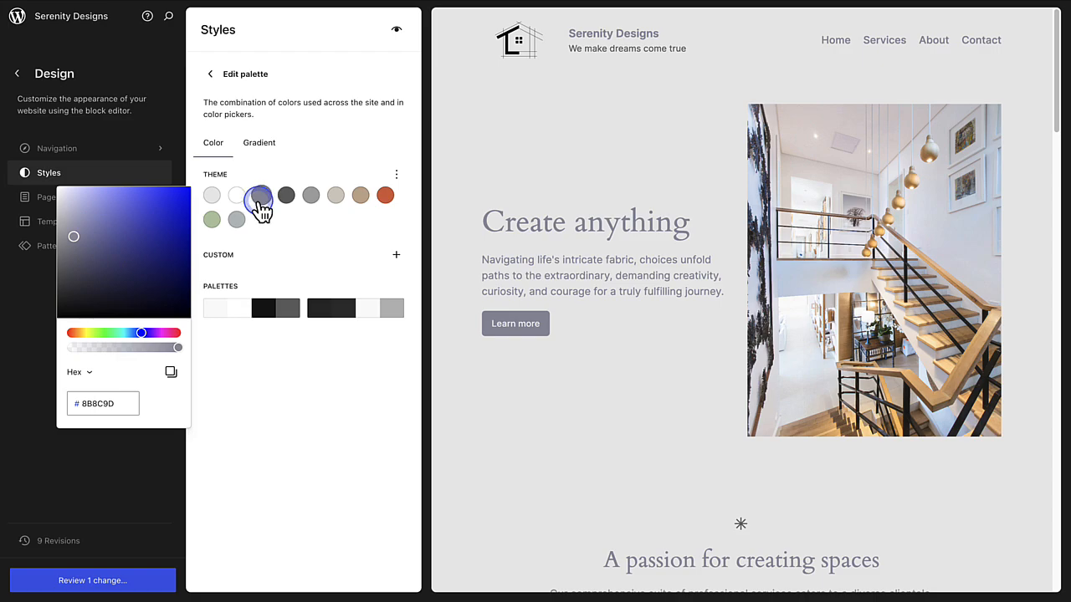
{"action": "left_click", "coordinate": [146, 257]}
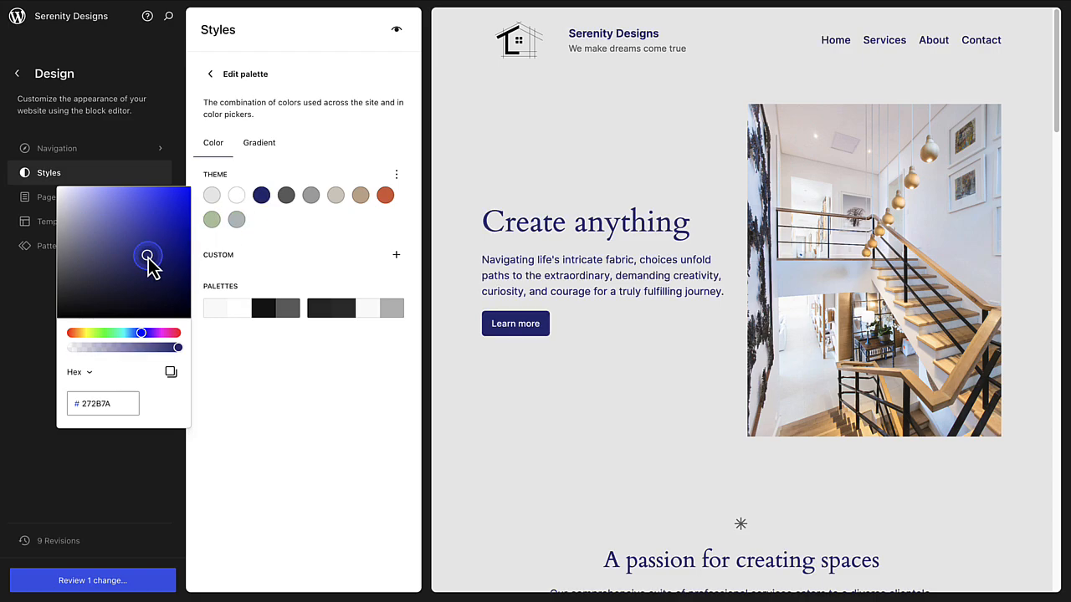
{"action": "left_click", "coordinate": [323, 218]}
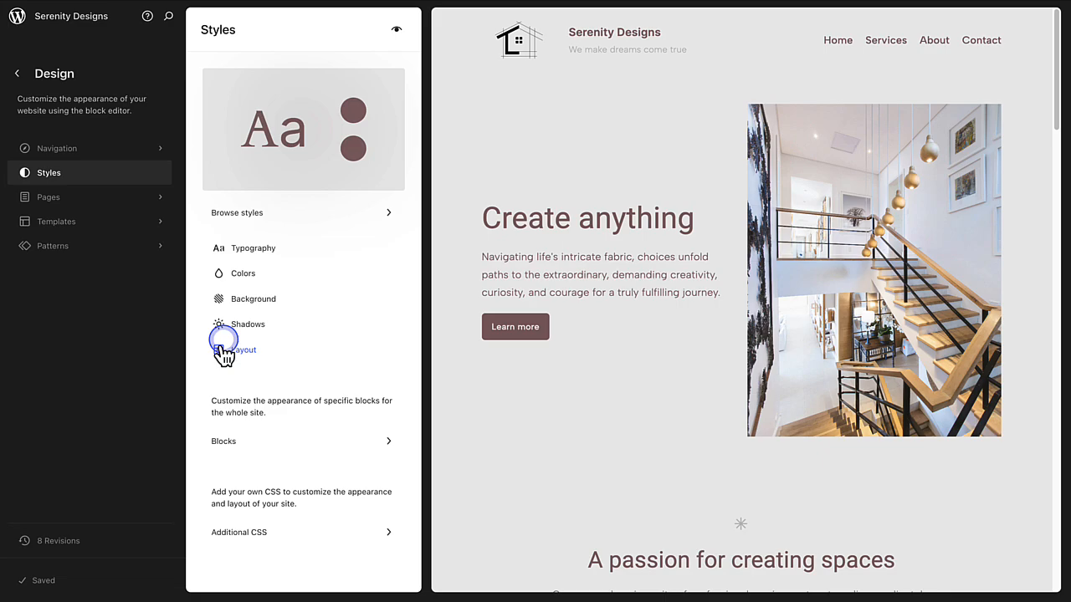
Step: Preview two earlier colour-settings revisions in the site's style history, and reset the styles to the Twenty Twenty-Four defaults
{"action": "left_click", "coordinate": [48, 548]}
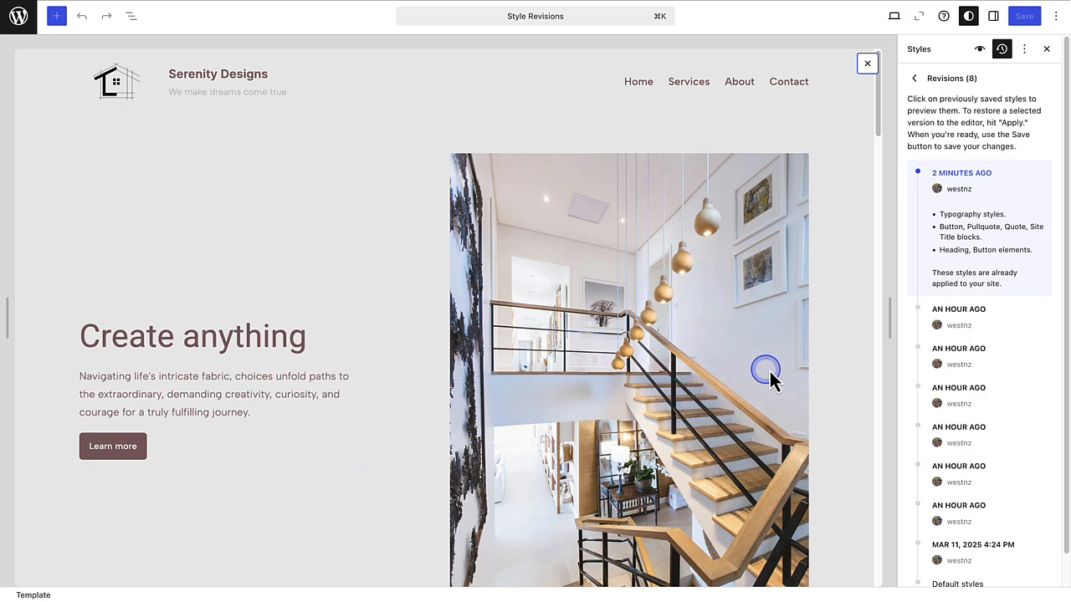
{"action": "left_click_drag", "start_coordinate": [1061, 289], "coordinate": [1065, 326]}
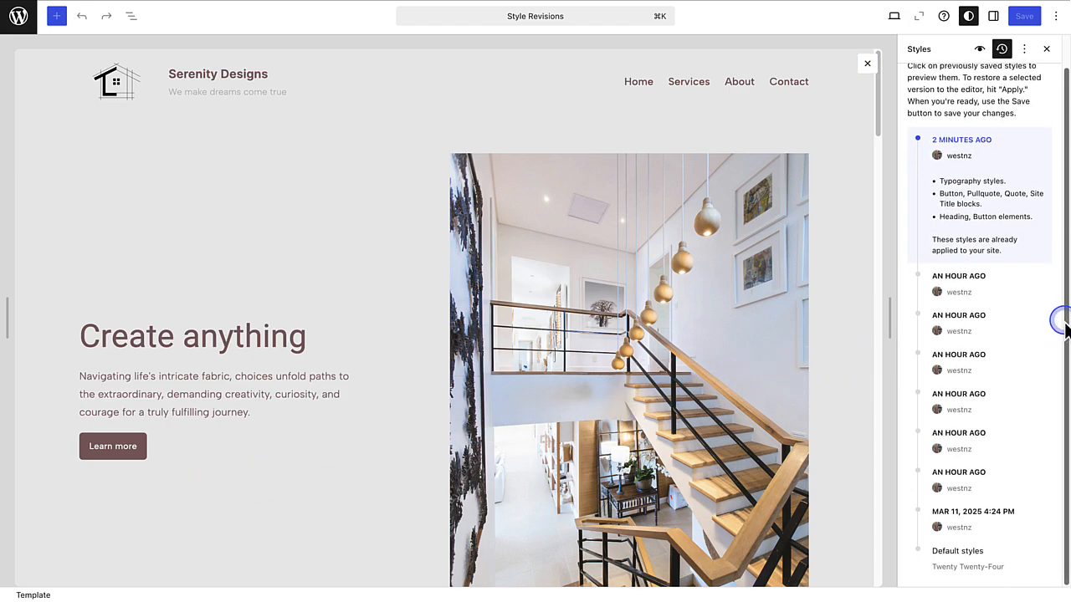
{"action": "left_click", "coordinate": [978, 406]}
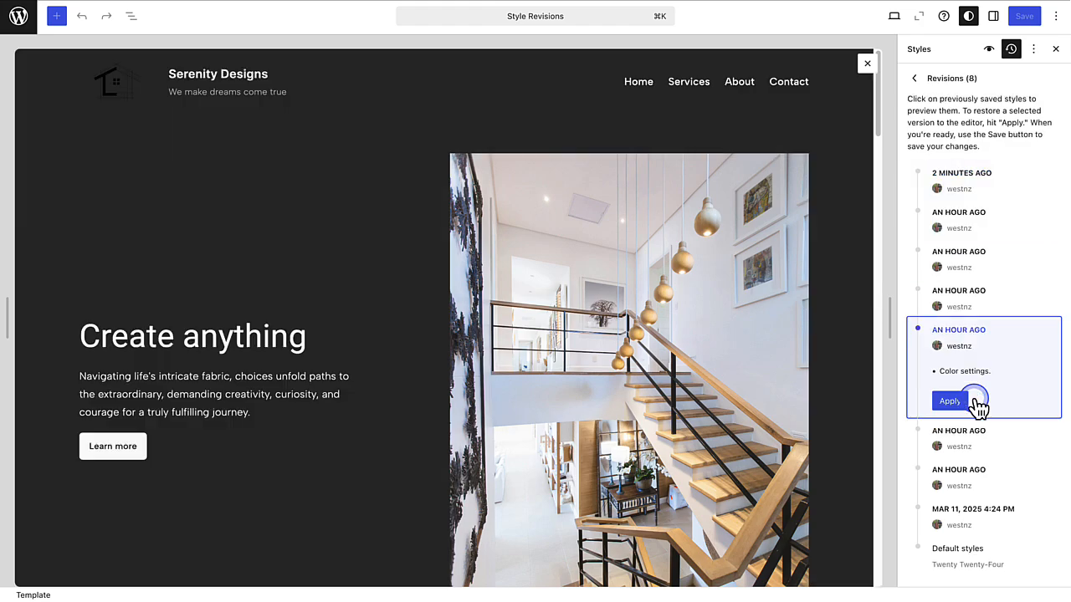
{"action": "left_click", "coordinate": [966, 446]}
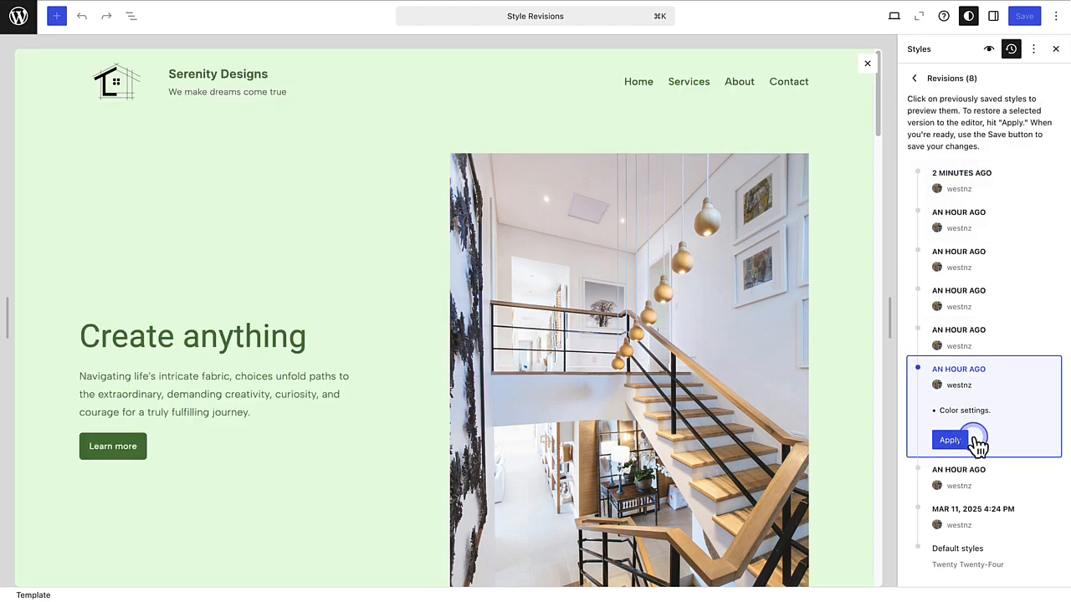
{"action": "left_click", "coordinate": [968, 559]}
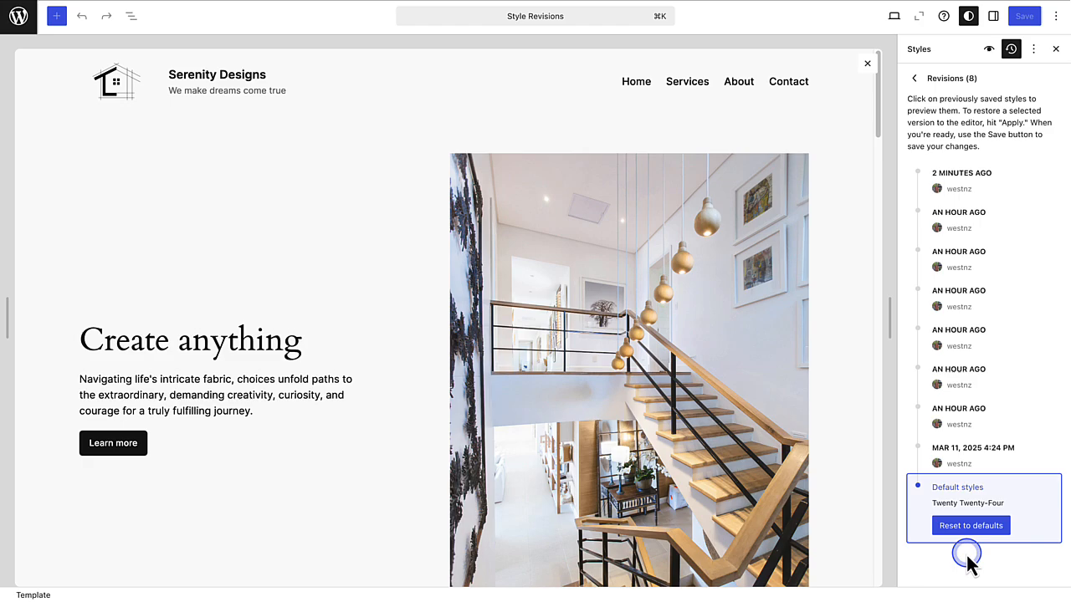
{"action": "left_click", "coordinate": [970, 526]}
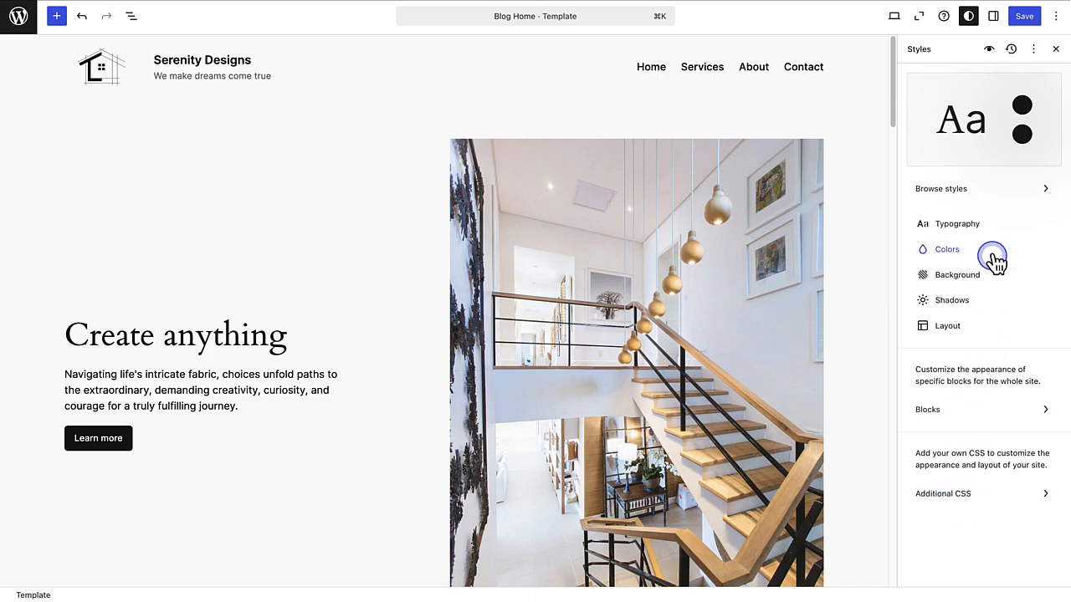
Step: Apply the Ice style variation to the site and review its look down the Blog Home template
{"action": "left_click", "coordinate": [975, 189]}
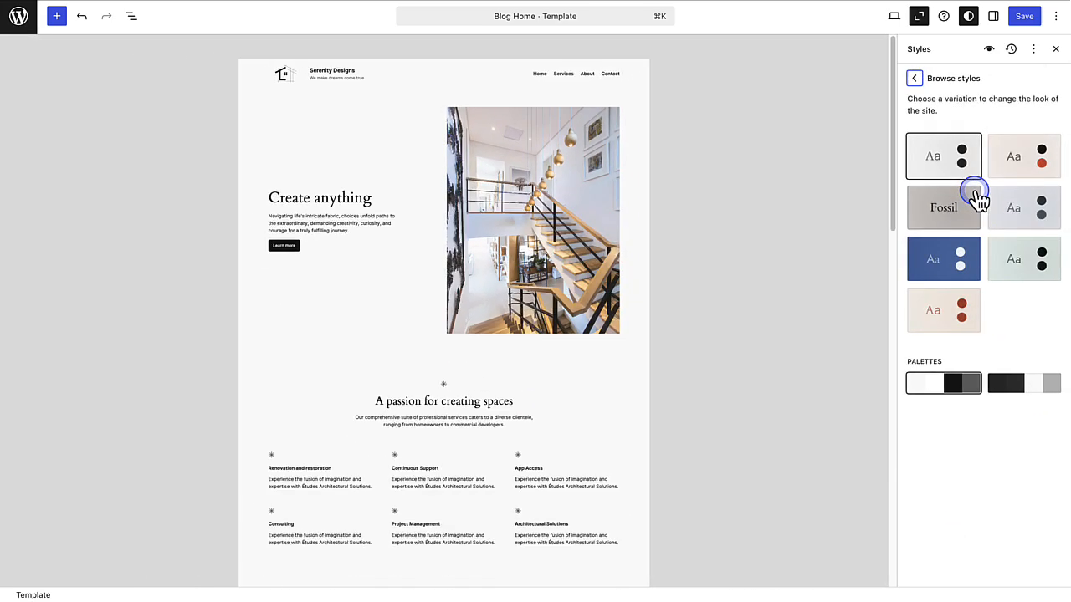
{"action": "left_click", "coordinate": [1028, 217]}
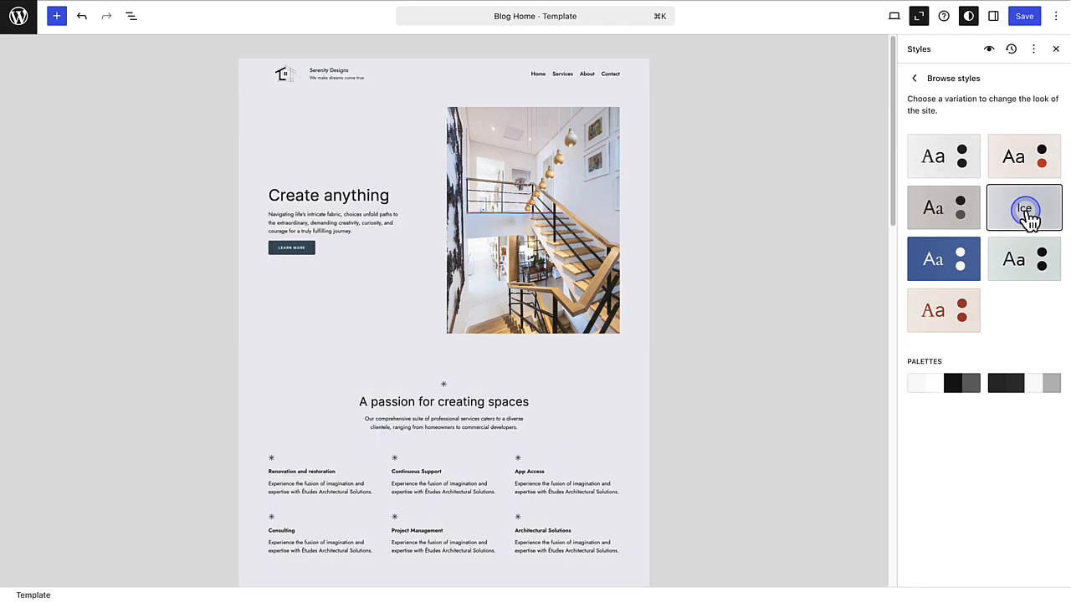
{"action": "scroll", "coordinate": [790, 237], "scroll_direction": "down", "scroll_amount": 2}
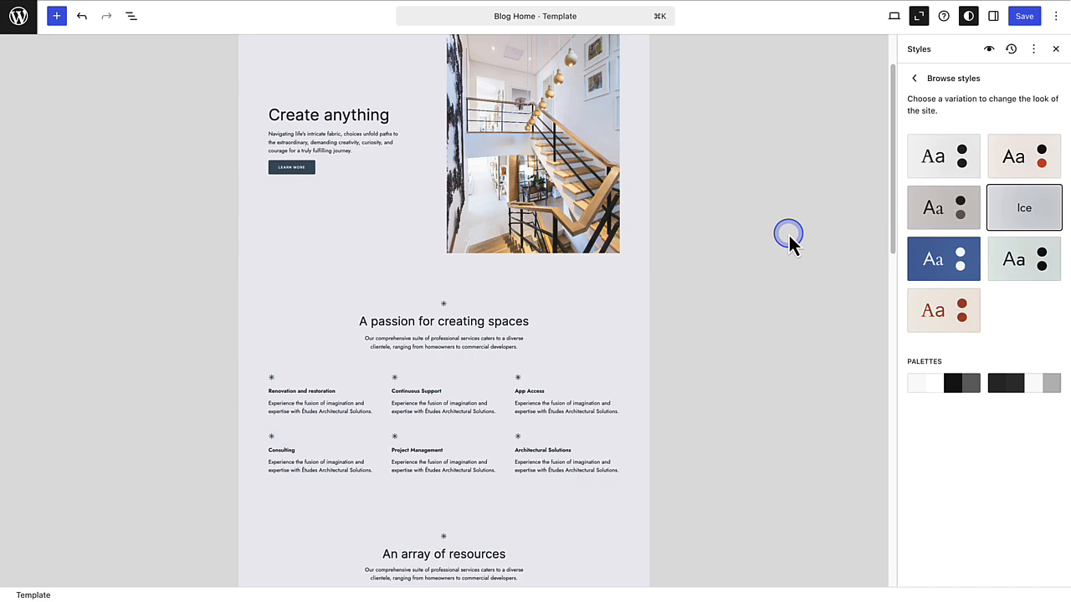
{"action": "scroll", "coordinate": [789, 235], "scroll_direction": "down", "scroll_amount": 10}
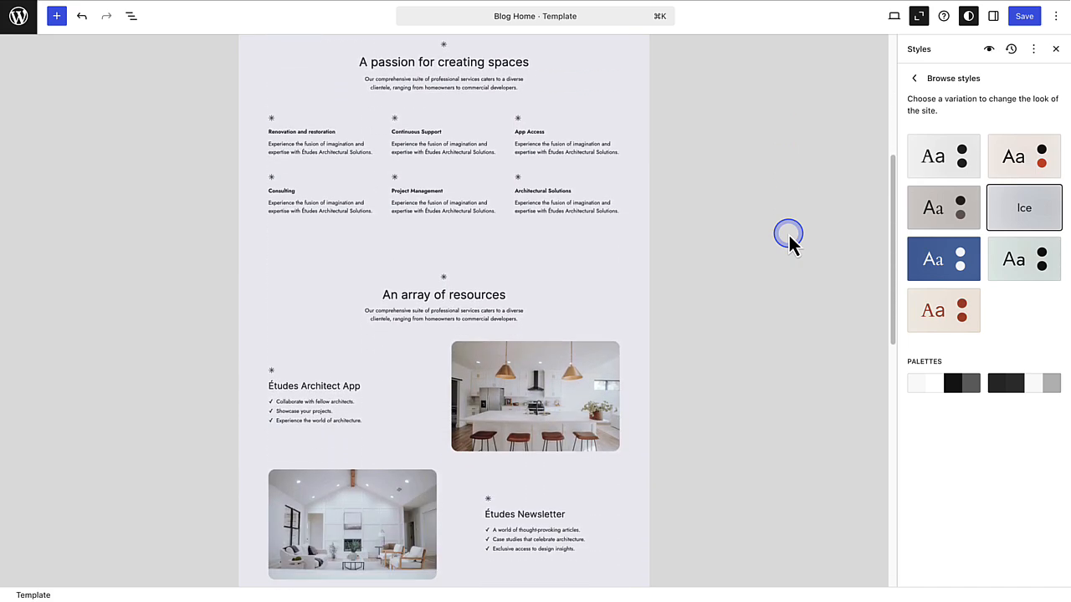
{"action": "scroll", "coordinate": [789, 237], "scroll_direction": "down", "scroll_amount": 10}
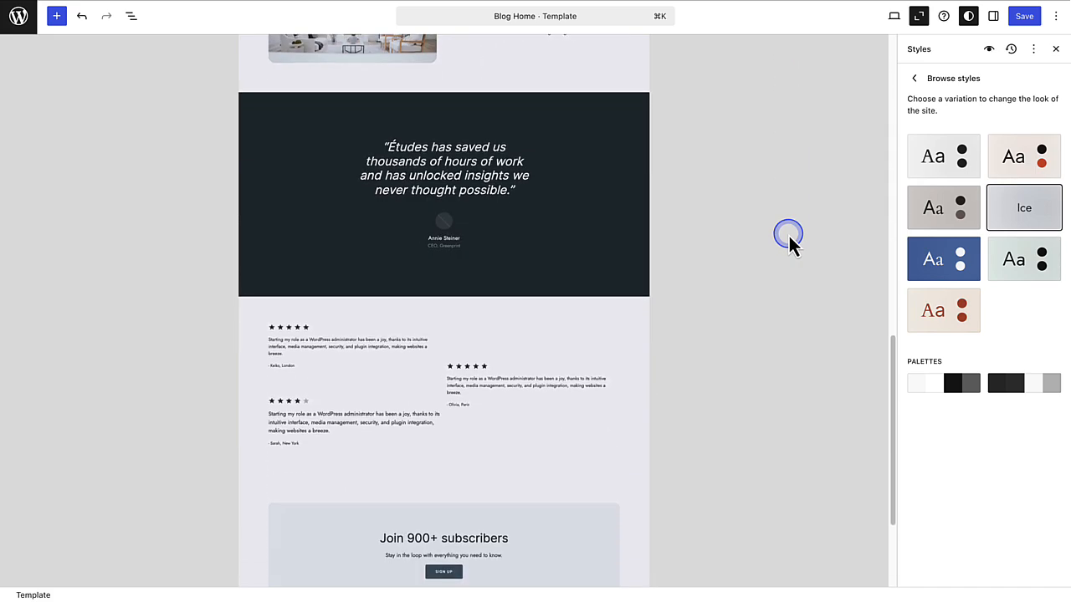